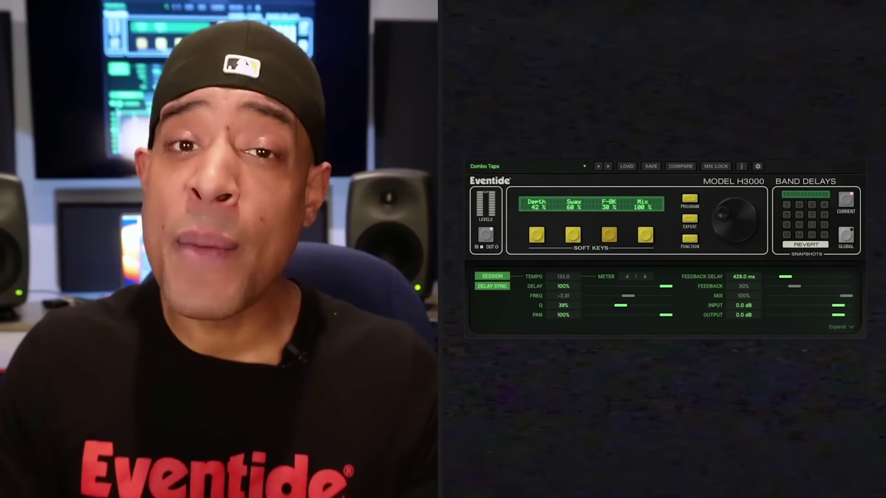
- Expand the per-band editor and push bands F2 and F3 later in the bar
{"action": "left_click", "coordinate": [850, 327]}
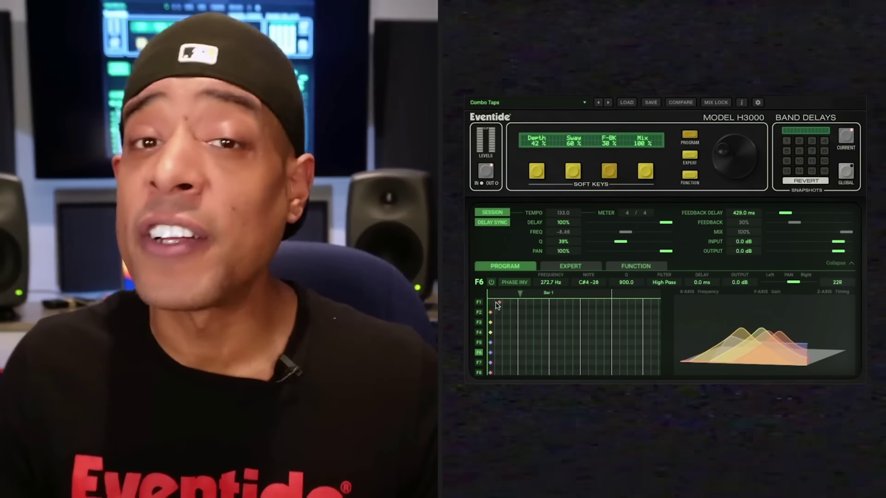
{"action": "left_click_drag", "start_coordinate": [490, 313], "coordinate": [557, 319]}
{"action": "left_click_drag", "start_coordinate": [491, 322], "coordinate": [549, 325]}
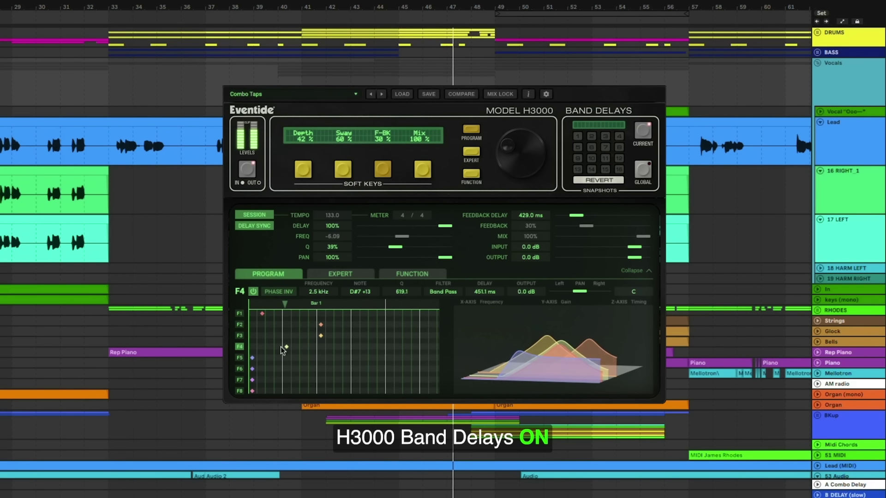
- Delay band F5 later, then try High Pass on F1 before returning it to Band Pass
{"action": "left_click_drag", "start_coordinate": [253, 358], "coordinate": [387, 360]}
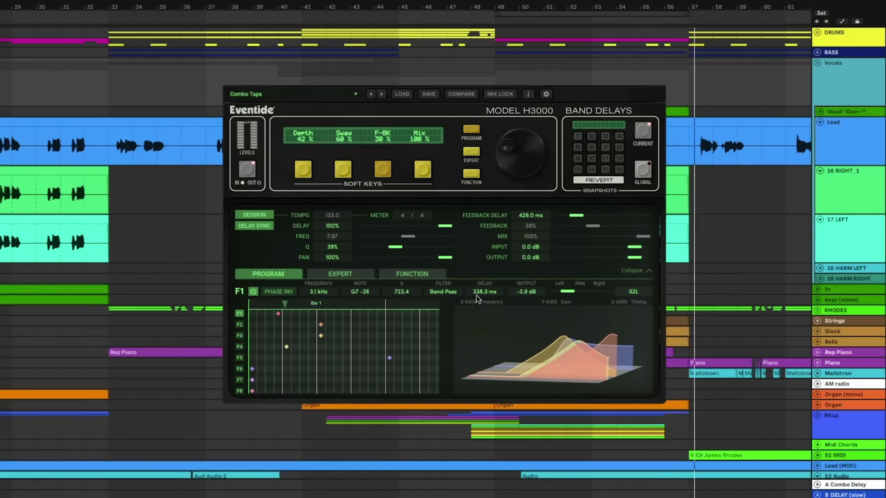
{"action": "left_click", "coordinate": [443, 291]}
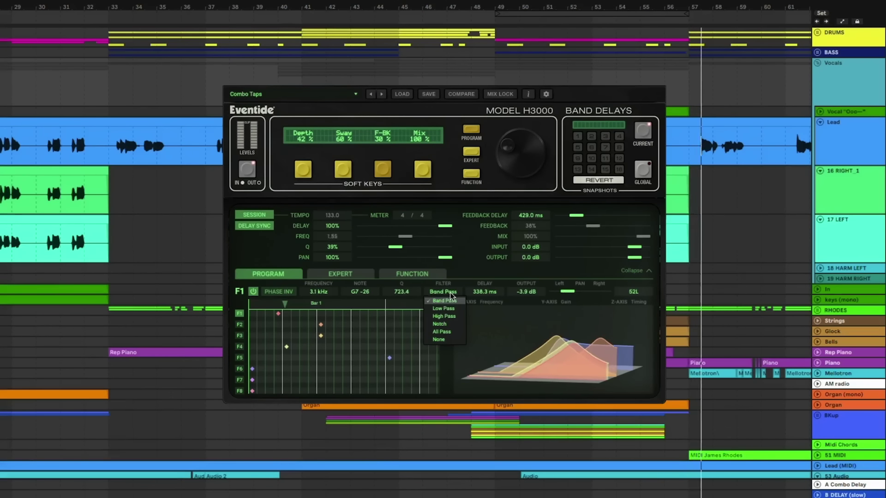
{"action": "left_click", "coordinate": [447, 317]}
{"action": "left_click", "coordinate": [444, 292]}
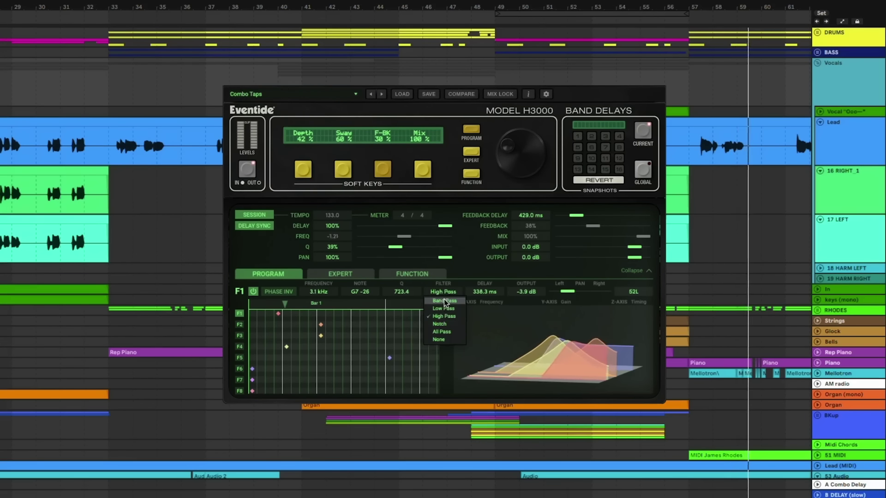
{"action": "left_click", "coordinate": [445, 301]}
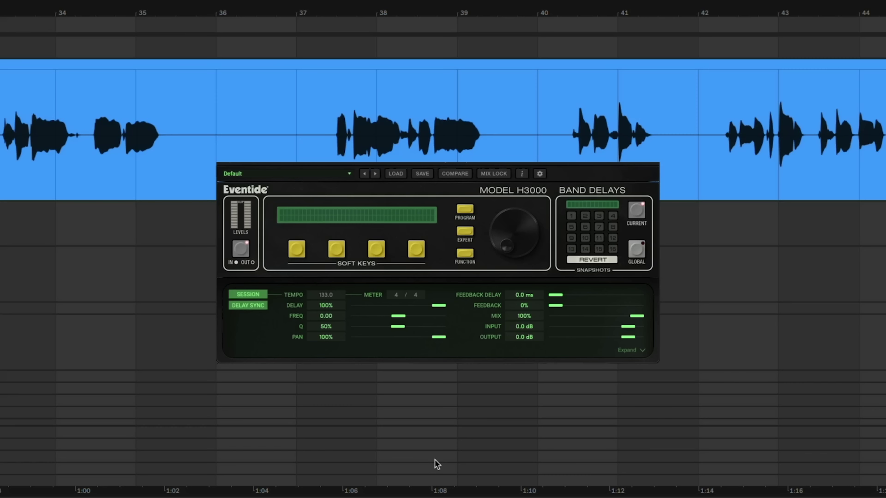
- Play the dry lead vocal with the plugin bypassed as a reference
{"action": "key", "text": "space"}
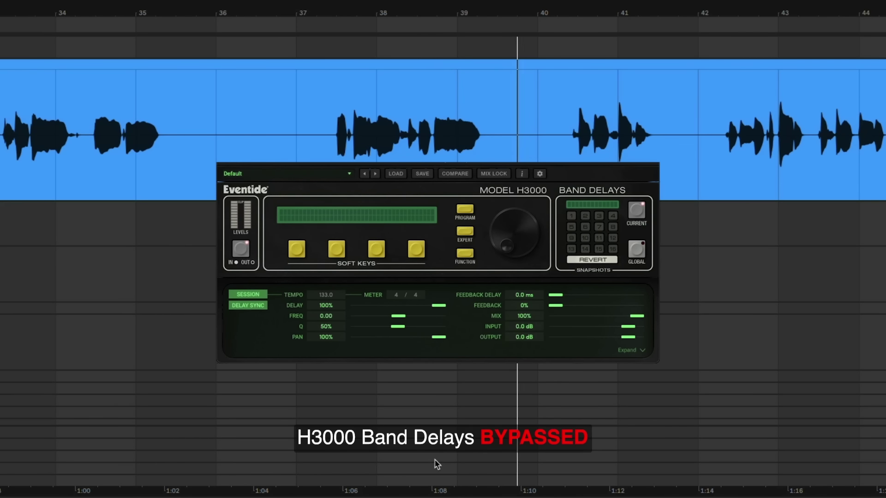
- Expand the band editor, power on bands F1 and F2, and set F2's filter to None
{"action": "left_click", "coordinate": [642, 350]}
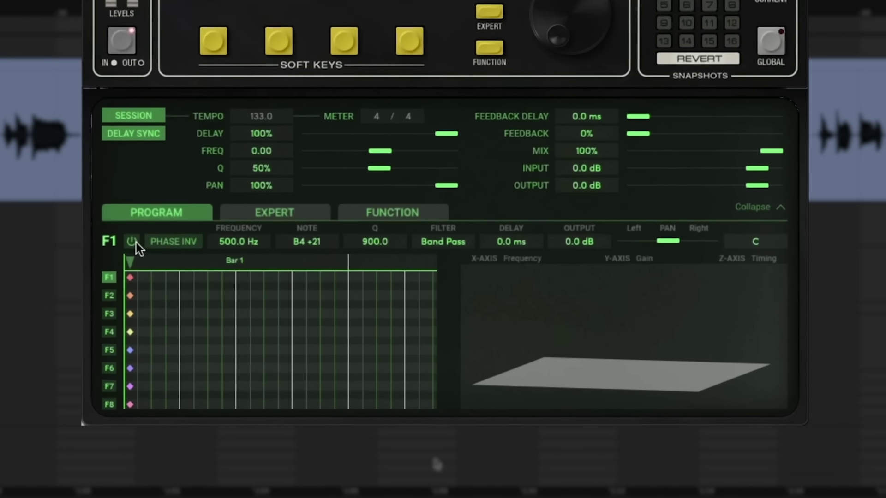
{"action": "left_click", "coordinate": [243, 301]}
{"action": "left_click", "coordinate": [91, 288]}
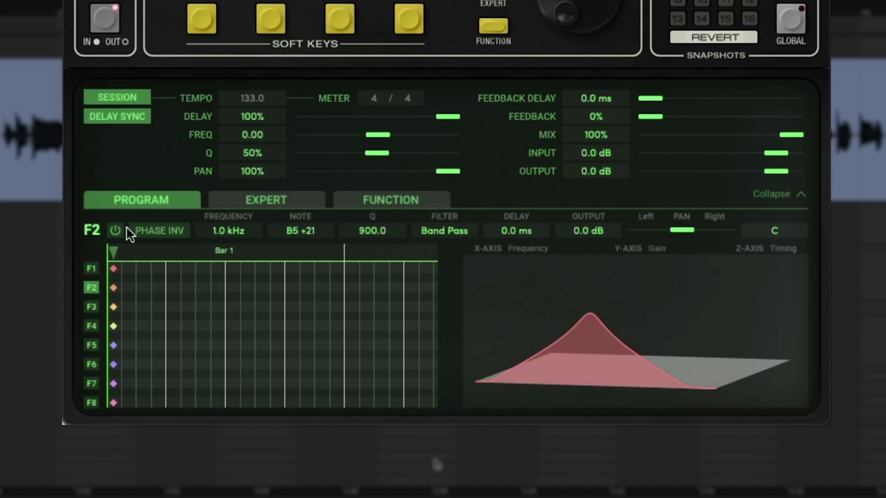
{"action": "left_click", "coordinate": [116, 230]}
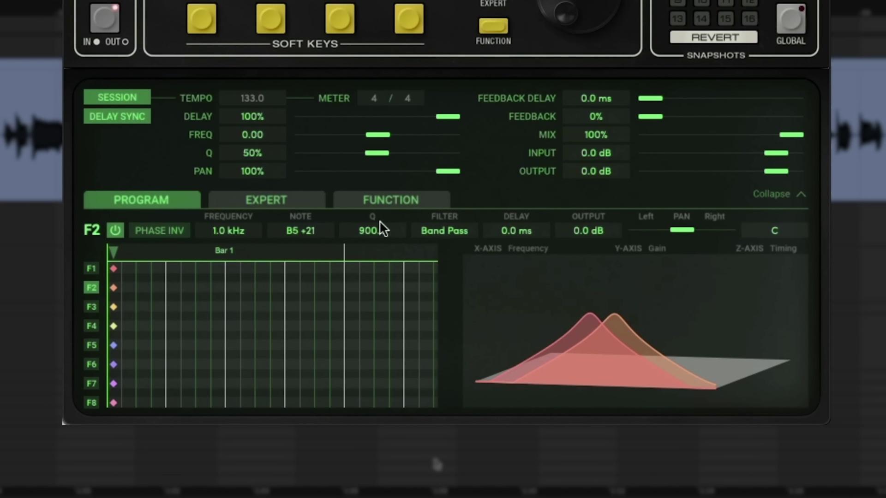
{"action": "left_click", "coordinate": [434, 230]}
{"action": "left_click", "coordinate": [439, 315]}
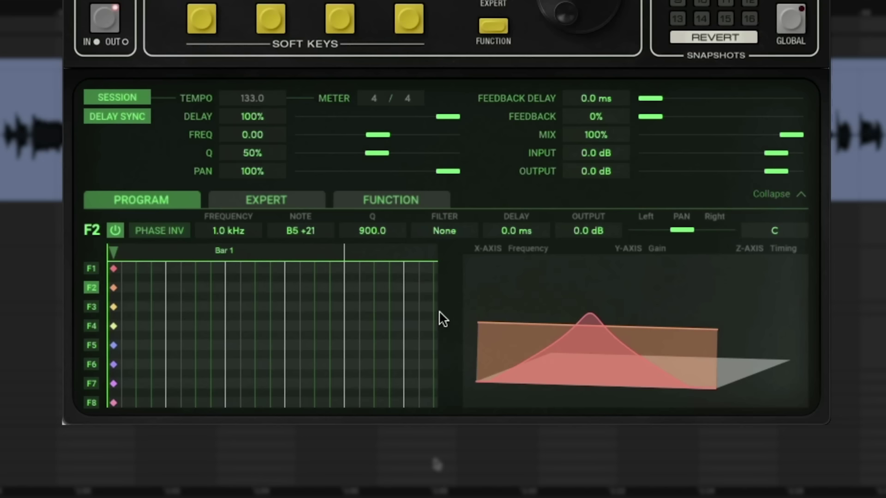
- Set band F1's filter to None, pan it 50L and give it a 12.9 ms delay
{"action": "left_click", "coordinate": [92, 268]}
{"action": "left_click", "coordinate": [424, 230]}
{"action": "left_click", "coordinate": [442, 311]}
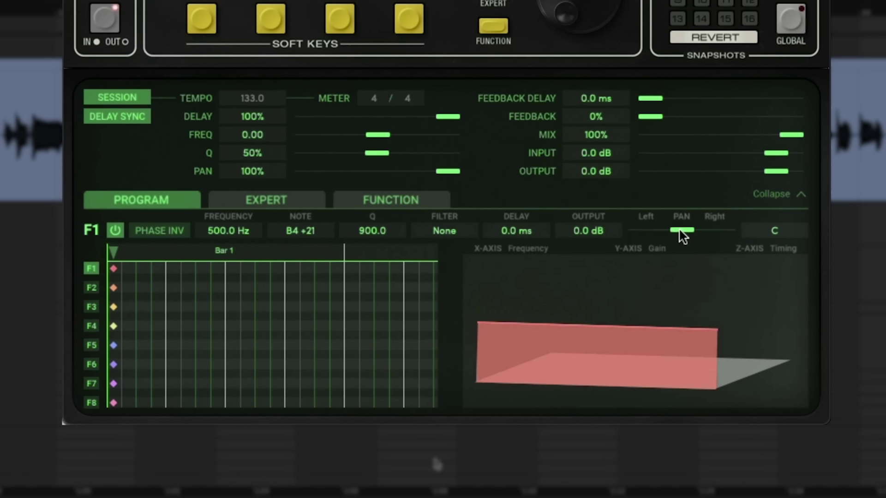
{"action": "left_click_drag", "start_coordinate": [664, 230], "coordinate": [660, 229]}
{"action": "left_click_drag", "start_coordinate": [523, 230], "coordinate": [521, 222]}
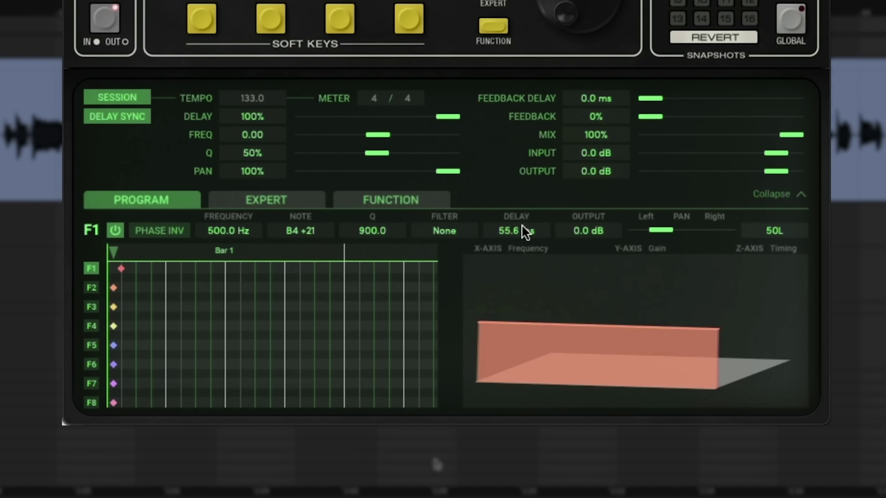
{"action": "left_click_drag", "start_coordinate": [522, 226], "coordinate": [522, 228]}
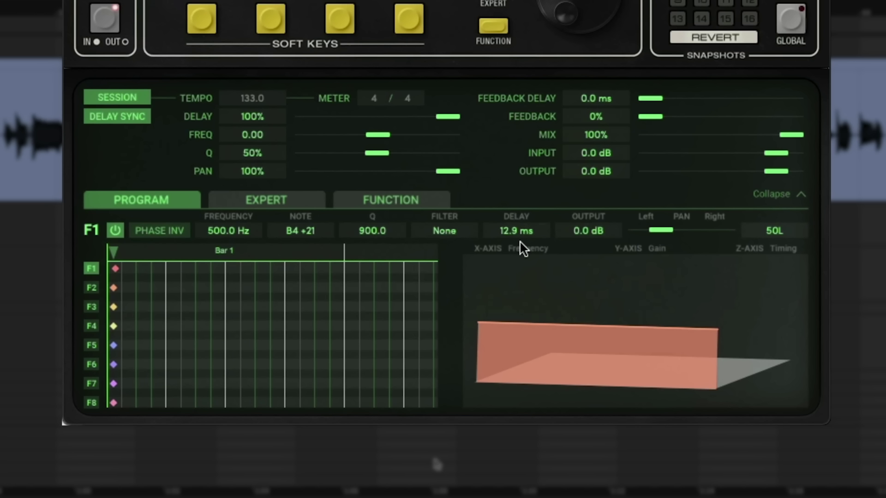
- Pan band F2 hard right to 100R and band F1 hard left to 100L
{"action": "left_click", "coordinate": [91, 287]}
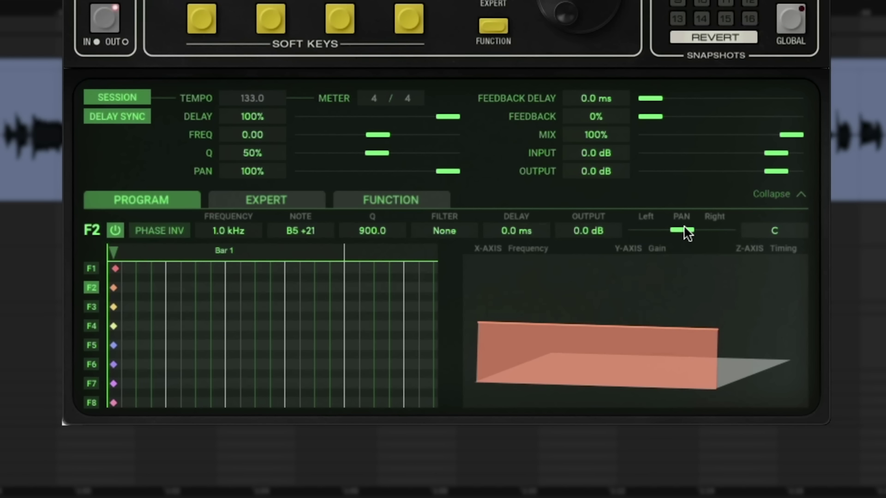
{"action": "left_click_drag", "start_coordinate": [685, 227], "coordinate": [710, 236]}
{"action": "left_click", "coordinate": [92, 269]}
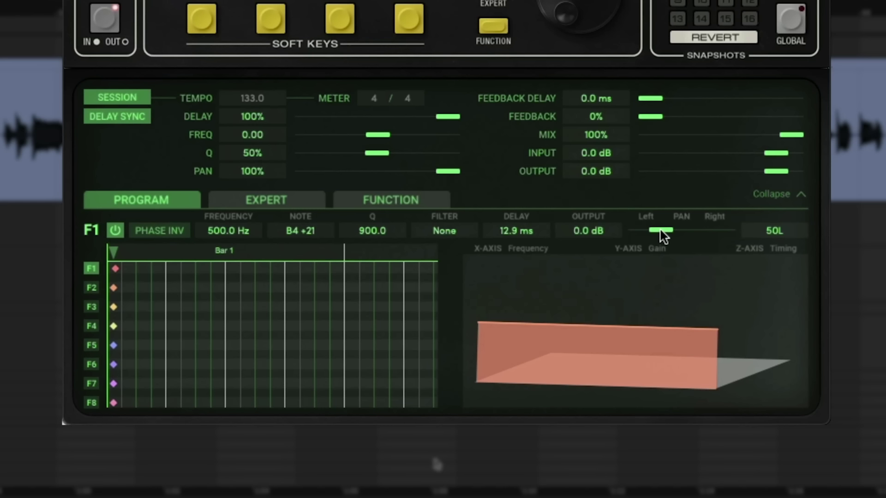
{"action": "left_click_drag", "start_coordinate": [661, 230], "coordinate": [647, 229]}
{"action": "left_click", "coordinate": [92, 288]}
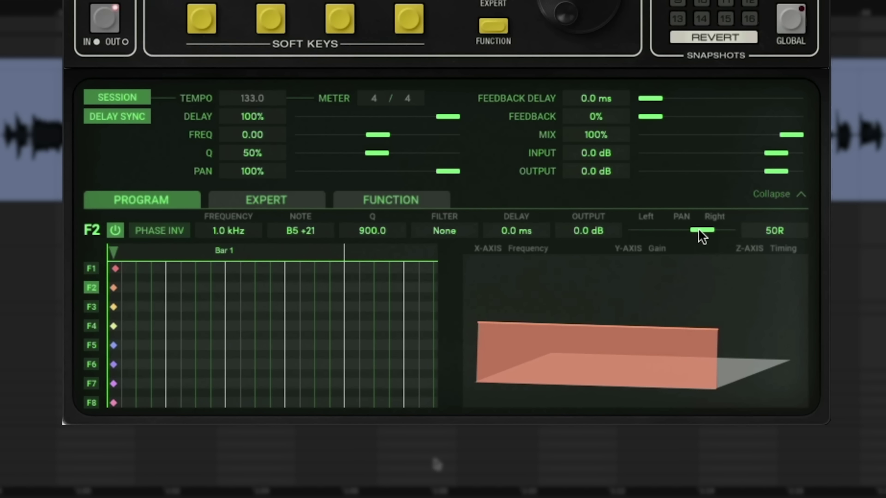
{"action": "left_click_drag", "start_coordinate": [699, 230], "coordinate": [724, 230]}
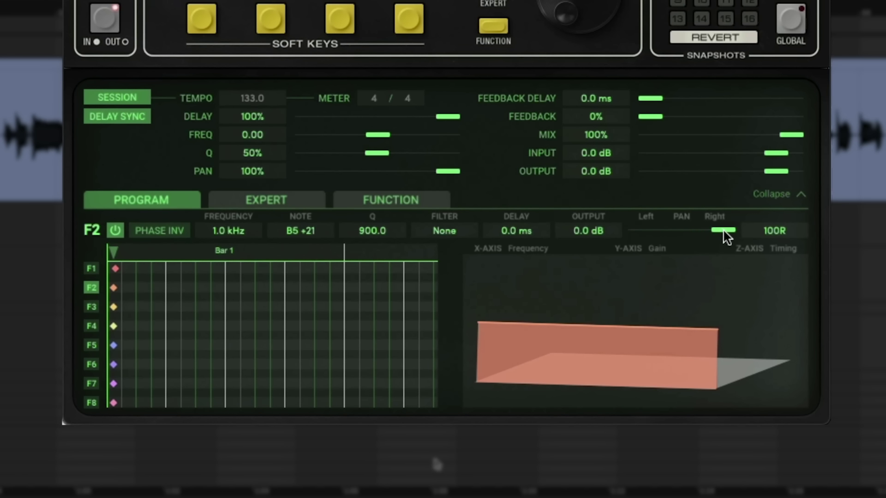
- Turn band F1's output level down slightly
{"action": "left_click", "coordinate": [91, 268]}
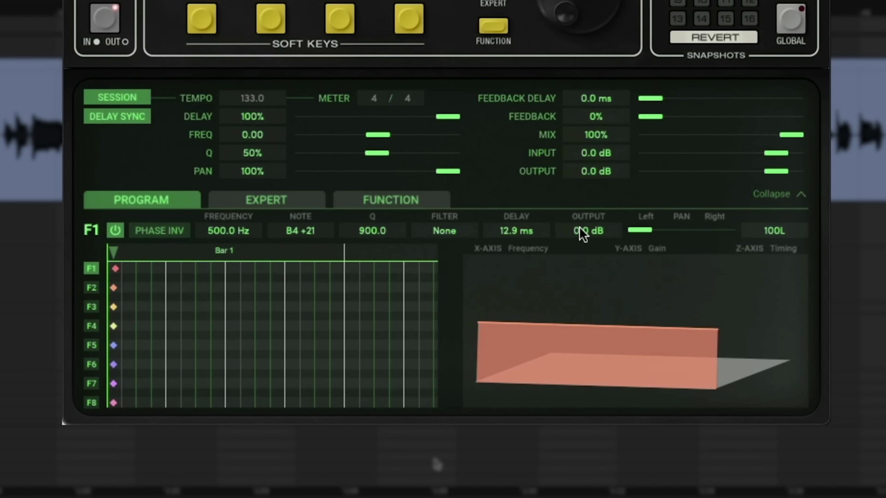
{"action": "left_click_drag", "start_coordinate": [582, 232], "coordinate": [582, 233]}
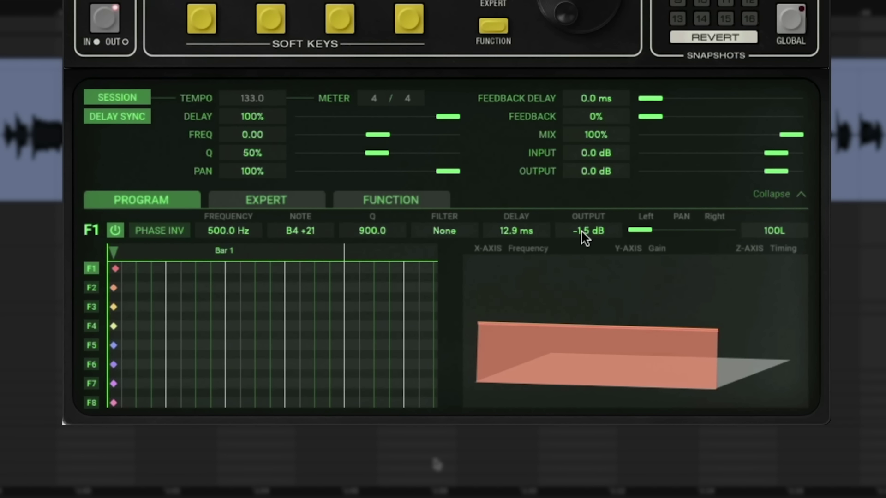
{"action": "mouse_move", "coordinate": [585, 238]}
{"action": "left_mouse_down"}
{"action": "mouse_move", "coordinate": [587, 257]}
{"action": "mouse_move", "coordinate": [586, 230]}
{"action": "left_mouse_up"}
- Power on band F4 and make both F4 and F3 high-pass bands
{"action": "left_click", "coordinate": [91, 307]}
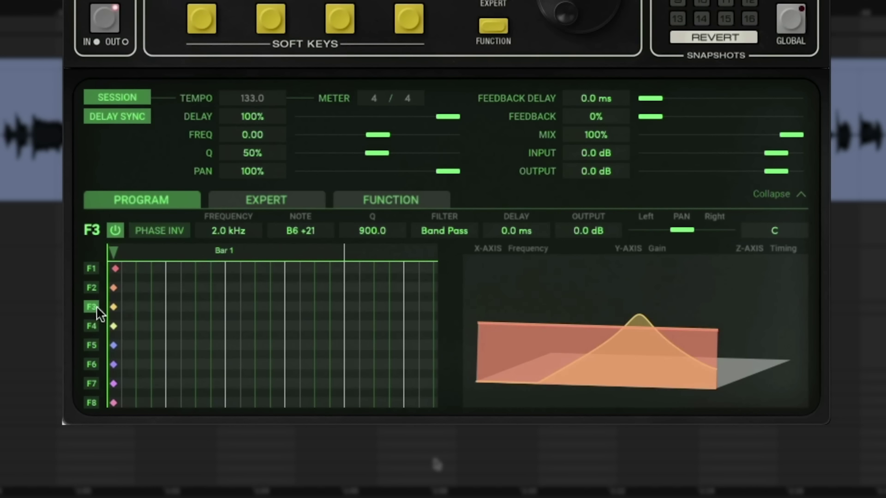
{"action": "left_click", "coordinate": [91, 326]}
{"action": "left_click", "coordinate": [115, 229]}
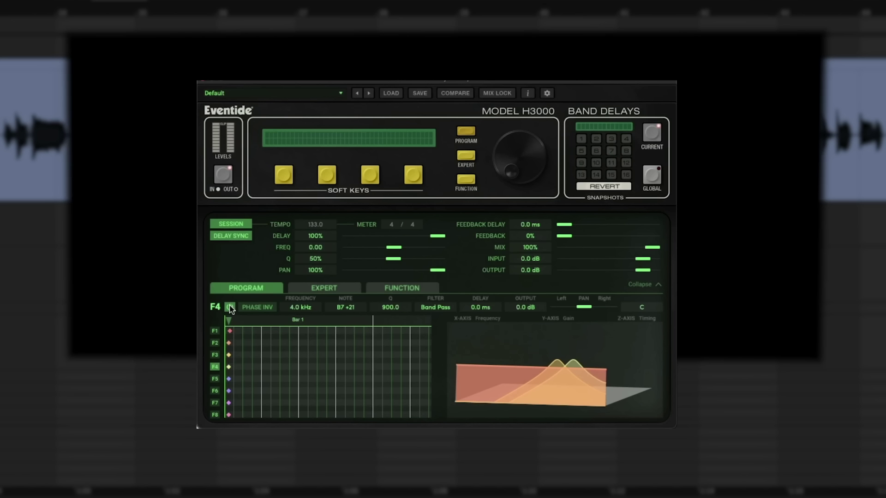
{"action": "left_click", "coordinate": [437, 230]}
{"action": "left_click", "coordinate": [439, 273]}
{"action": "left_click", "coordinate": [91, 307]}
{"action": "left_click", "coordinate": [433, 231]}
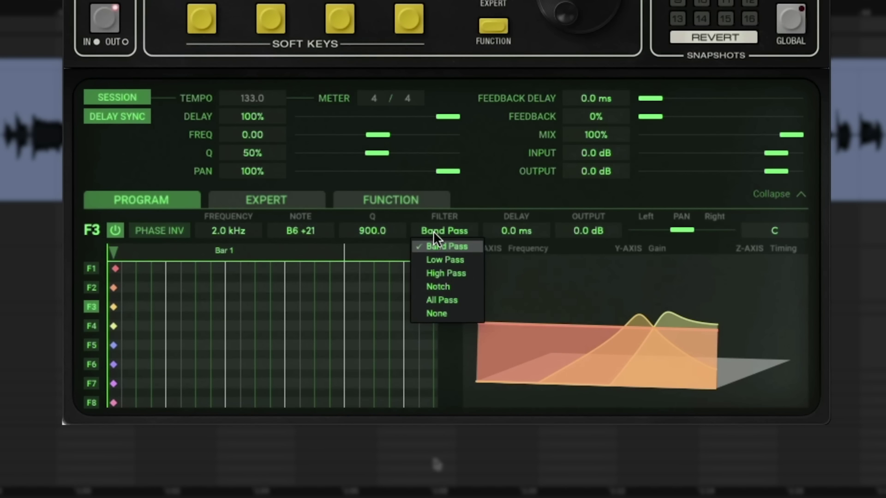
{"action": "left_click", "coordinate": [445, 273]}
- Delay bands F3 and F4 to 902.3 ms, then trim F4 to 878.9 ms
{"action": "left_click_drag", "start_coordinate": [113, 307], "coordinate": [232, 307]}
{"action": "left_click_drag", "start_coordinate": [114, 327], "coordinate": [231, 326]}
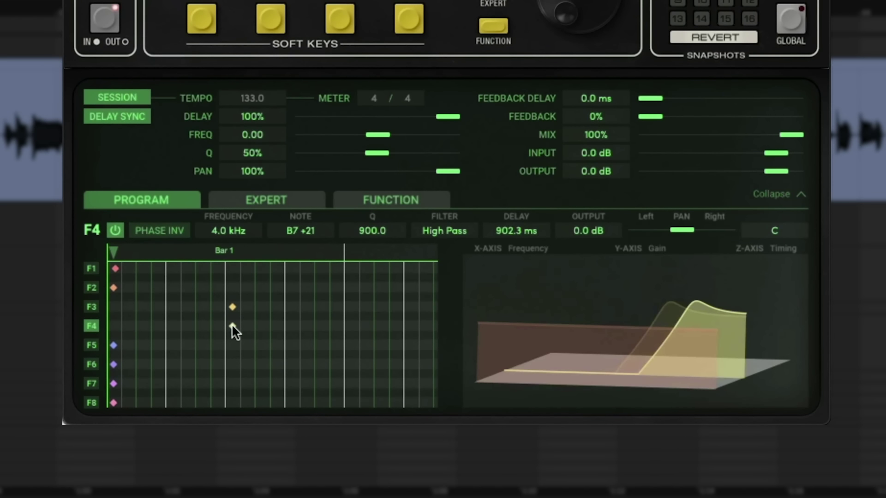
{"action": "left_click_drag", "start_coordinate": [508, 224], "coordinate": [510, 228]}
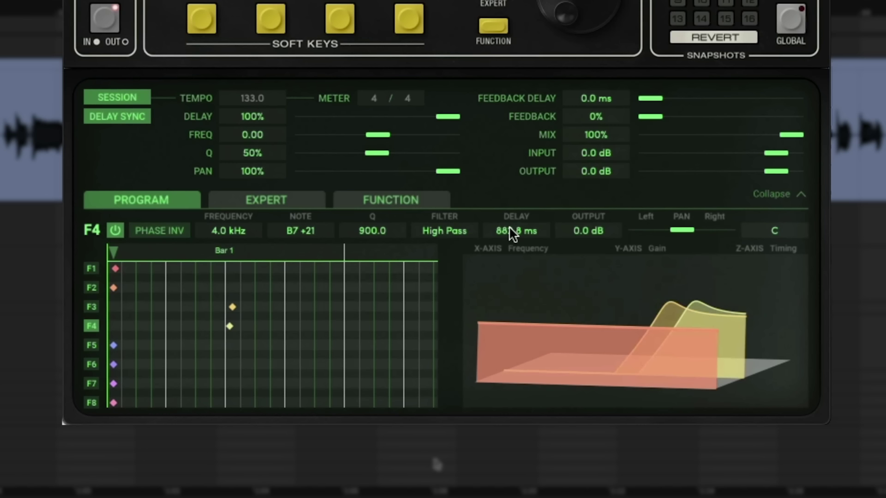
{"action": "left_click", "coordinate": [91, 270]}
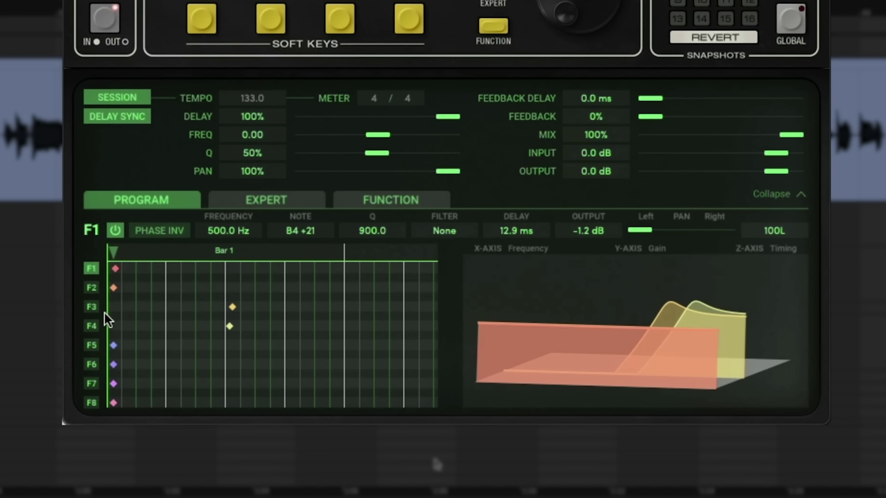
{"action": "left_click", "coordinate": [94, 324]}
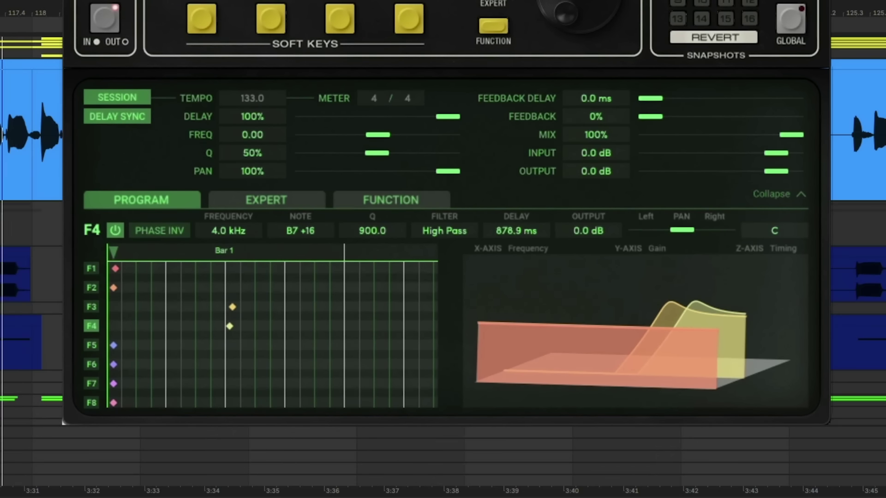
- Pan F4 slightly right at about 900 Hz and F3 left at 614.5 Hz
{"action": "left_click_drag", "start_coordinate": [688, 235], "coordinate": [697, 239]}
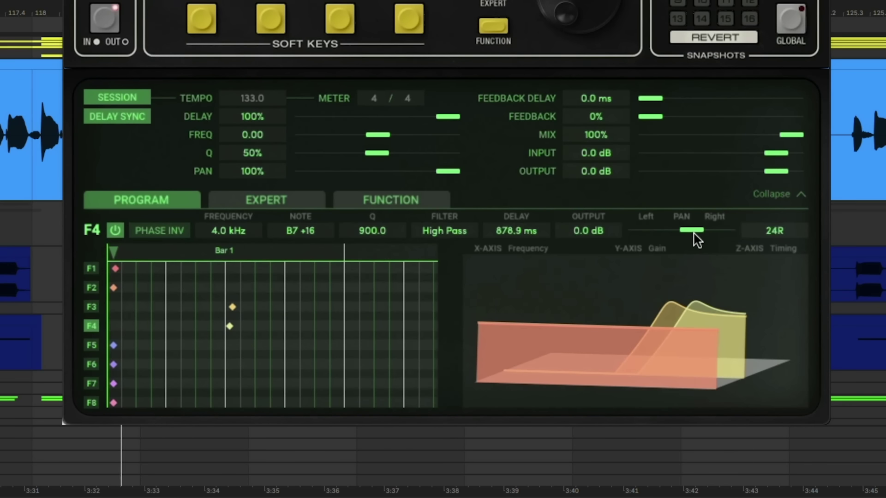
{"action": "left_click_drag", "start_coordinate": [232, 228], "coordinate": [208, 277]}
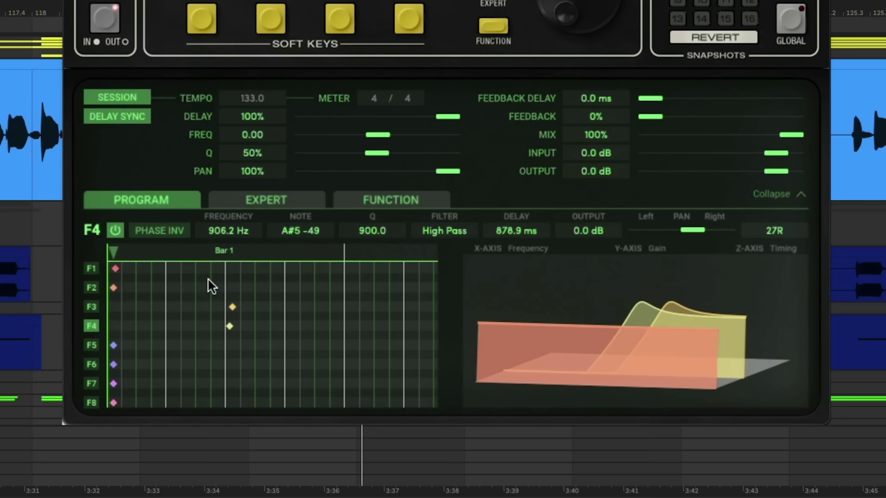
{"action": "left_click", "coordinate": [92, 307]}
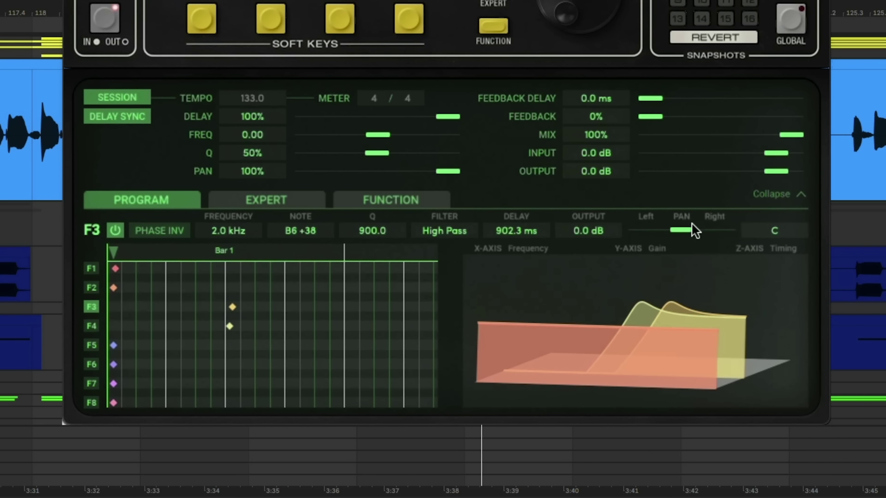
{"action": "left_click_drag", "start_coordinate": [674, 239], "coordinate": [668, 246]}
{"action": "left_click_drag", "start_coordinate": [229, 229], "coordinate": [206, 282]}
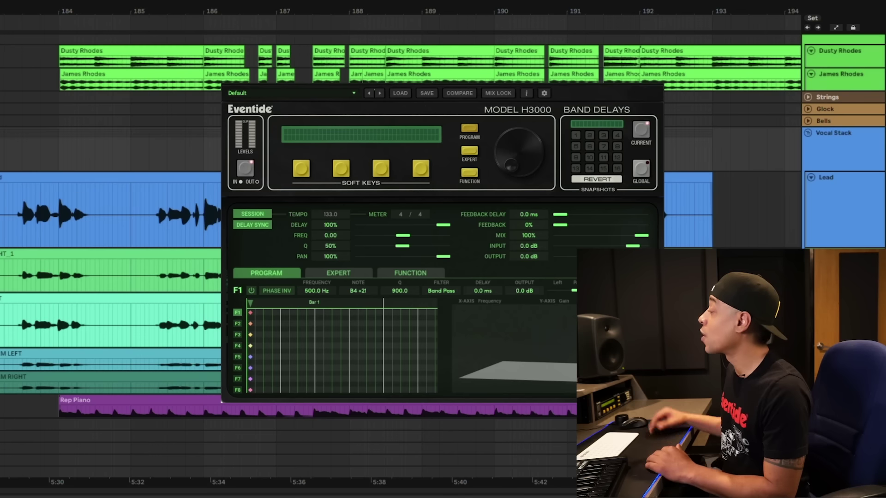
- With playback running, power on F1 as a 133 Hz High Pass with 128.7 ms delay
{"action": "key", "text": "space"}
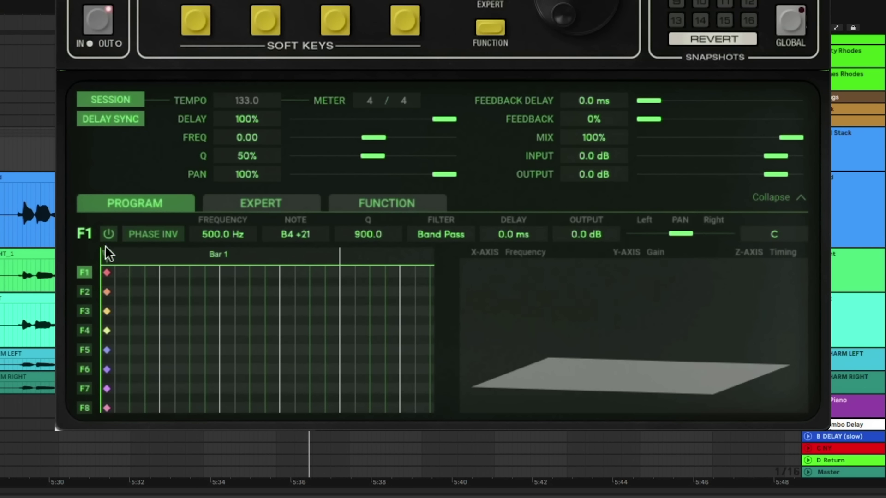
{"action": "left_click", "coordinate": [108, 235]}
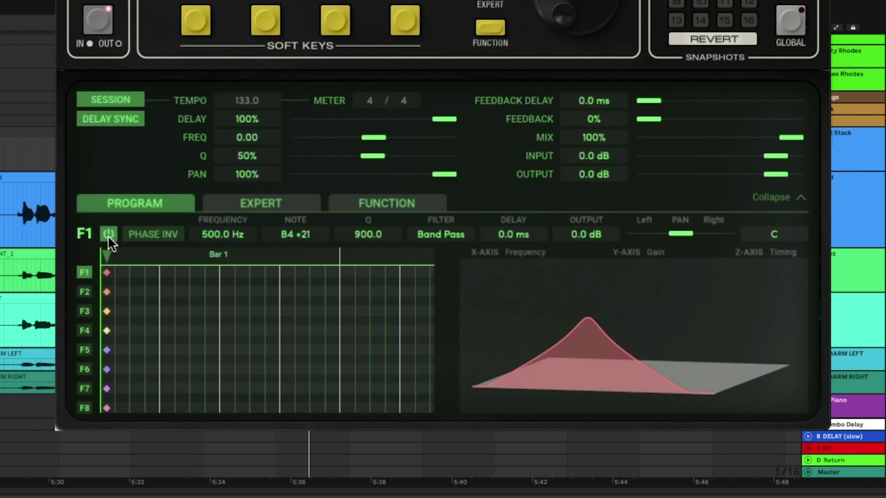
{"action": "left_click", "coordinate": [443, 232]}
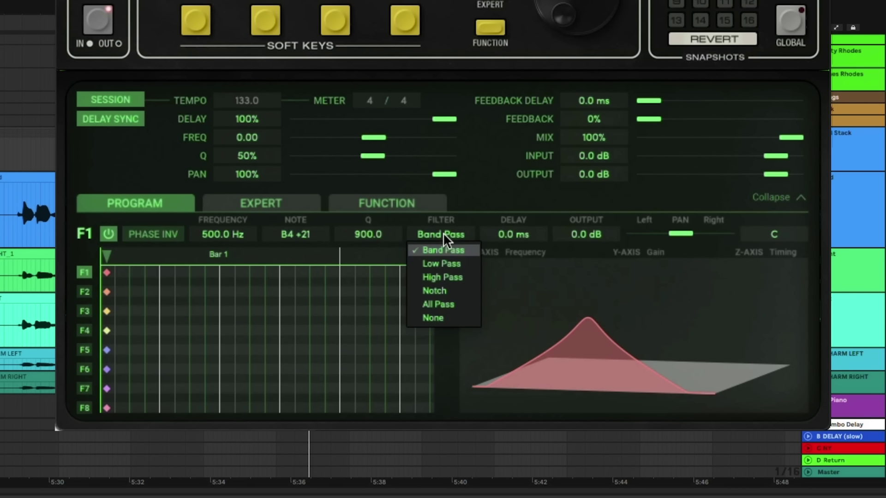
{"action": "left_click", "coordinate": [448, 277]}
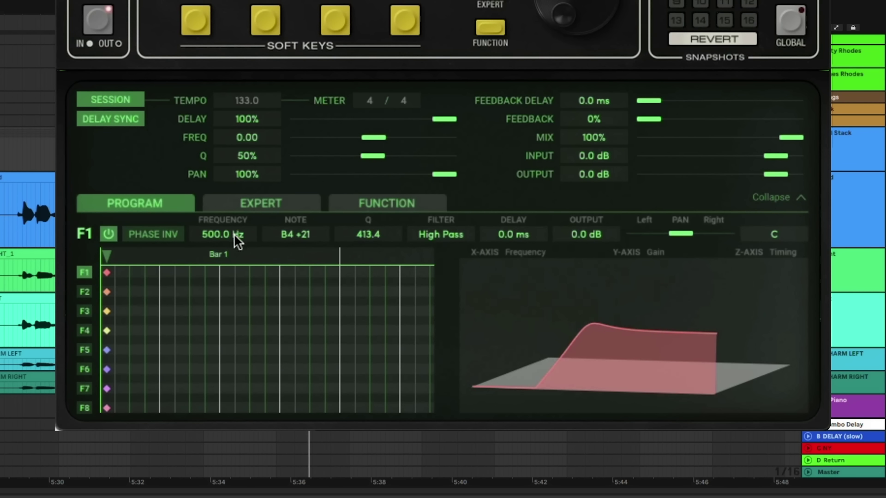
{"action": "left_click_drag", "start_coordinate": [234, 234], "coordinate": [229, 275]}
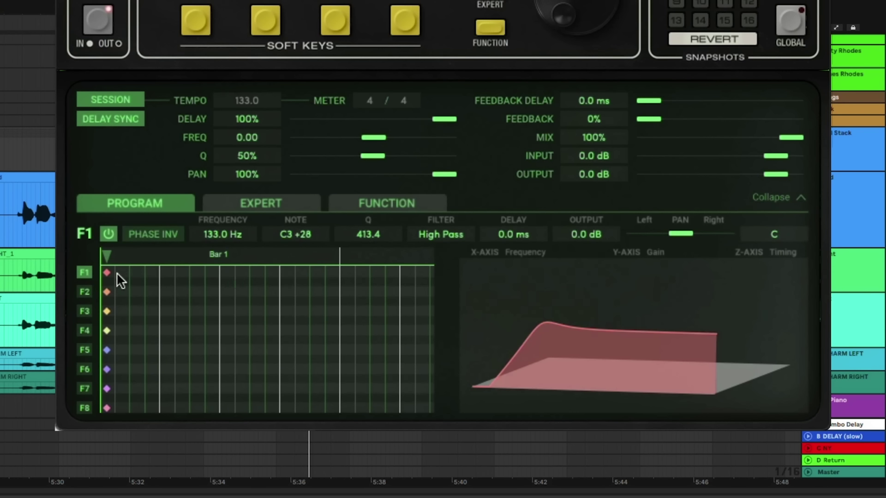
{"action": "left_click_drag", "start_coordinate": [106, 273], "coordinate": [122, 272]}
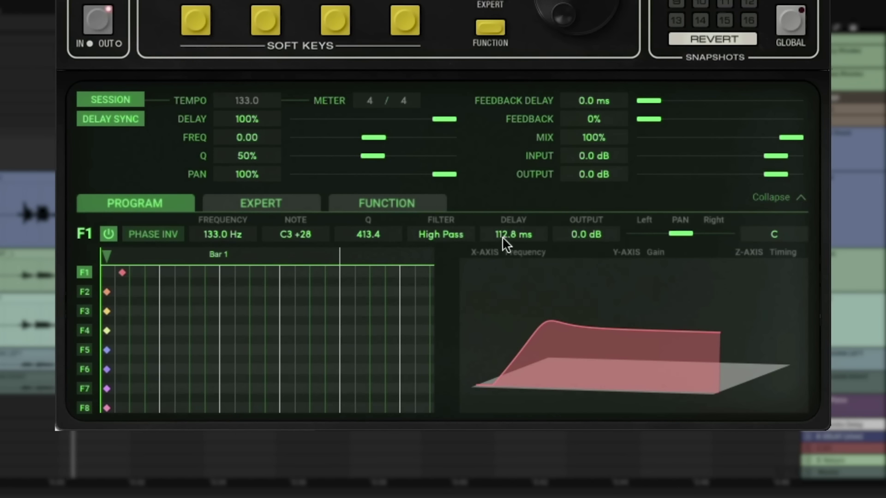
{"action": "left_click_drag", "start_coordinate": [506, 234], "coordinate": [509, 232]}
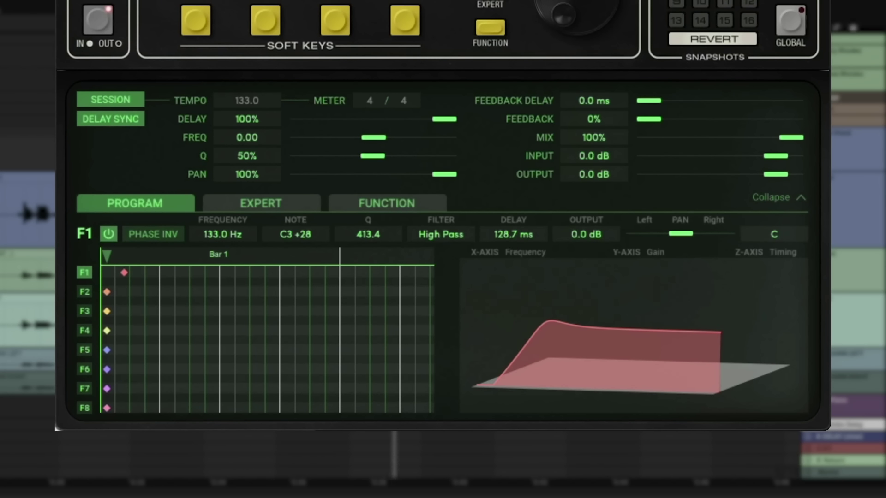
- Power on bands F2 and F3 and push their delays out to 902.3 ms
{"action": "left_click", "coordinate": [84, 292]}
{"action": "left_click", "coordinate": [108, 234]}
{"action": "left_click", "coordinate": [85, 311]}
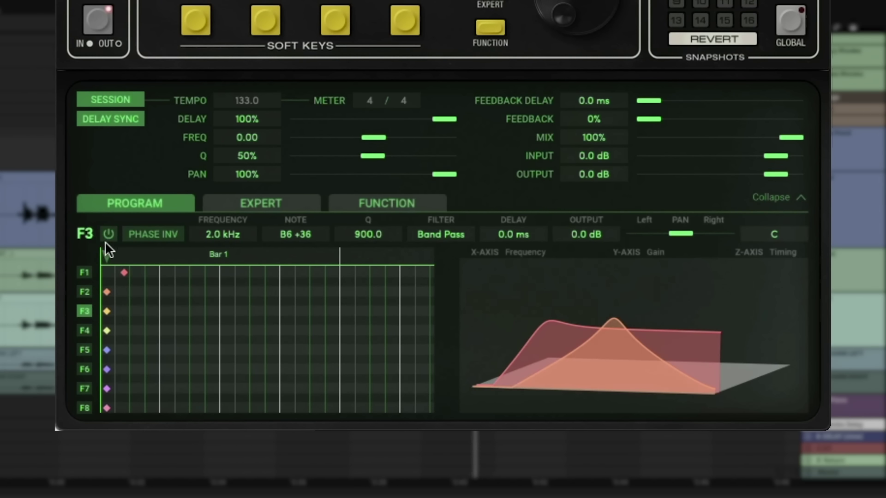
{"action": "left_click", "coordinate": [108, 234]}
{"action": "left_click_drag", "start_coordinate": [107, 292], "coordinate": [226, 291]}
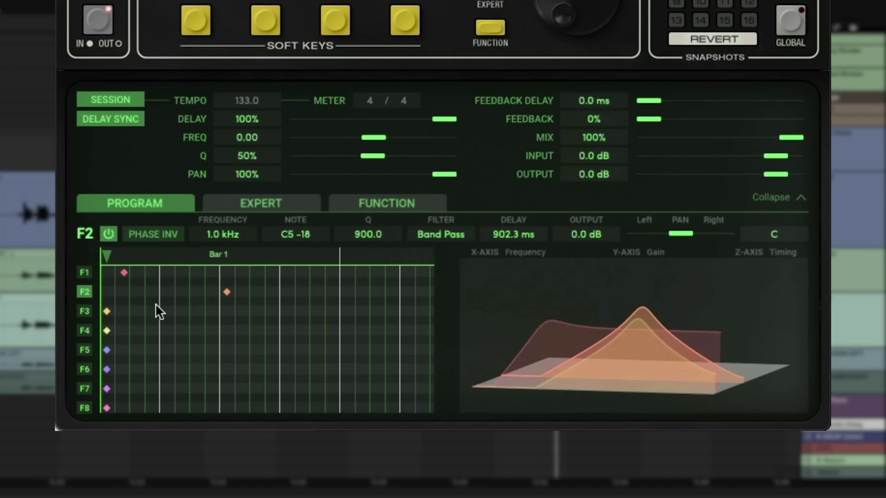
{"action": "left_click_drag", "start_coordinate": [107, 311], "coordinate": [223, 312]}
{"action": "left_click_drag", "start_coordinate": [105, 256], "coordinate": [207, 259]}
- Pan band F3 hard right, raise F2 to 1.3 kHz, and switch off band F1
{"action": "left_click_drag", "start_coordinate": [681, 233], "coordinate": [635, 240]}
{"action": "left_click", "coordinate": [84, 292]}
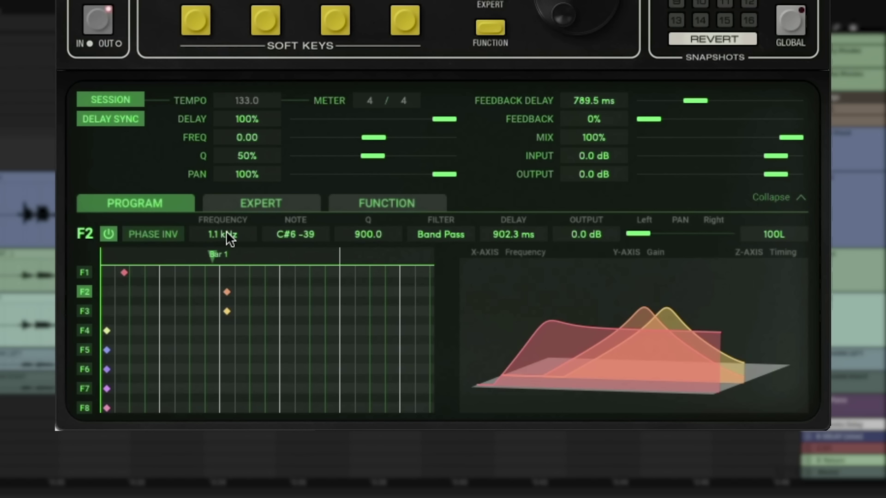
{"action": "left_click_drag", "start_coordinate": [227, 231], "coordinate": [233, 206]}
{"action": "left_click", "coordinate": [84, 310]}
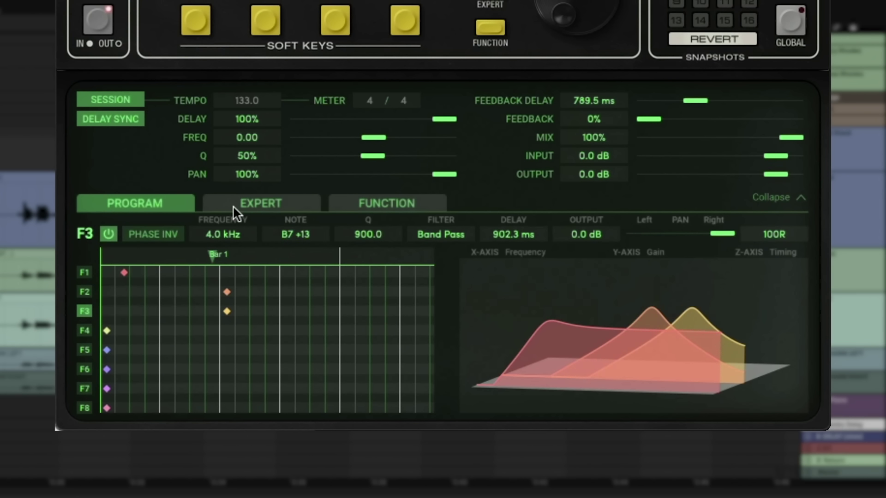
{"action": "left_click", "coordinate": [85, 272]}
{"action": "left_click", "coordinate": [109, 229]}
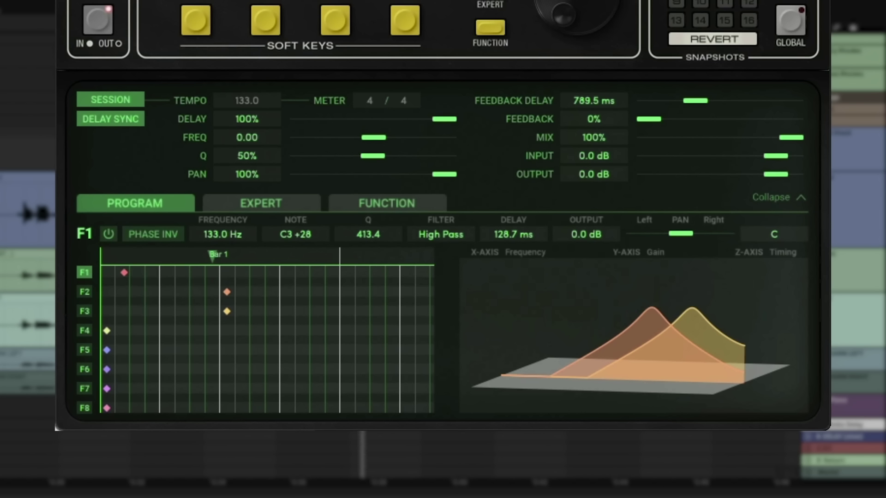
- Power on band F4 with a 451.1 ms delay at 3.2 kHz, then review F3 and F2
{"action": "left_click", "coordinate": [84, 331]}
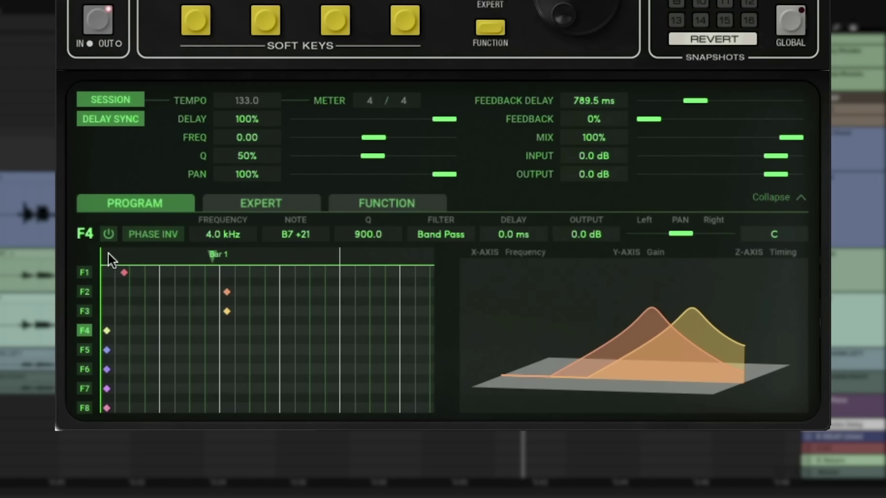
{"action": "left_click", "coordinate": [108, 234]}
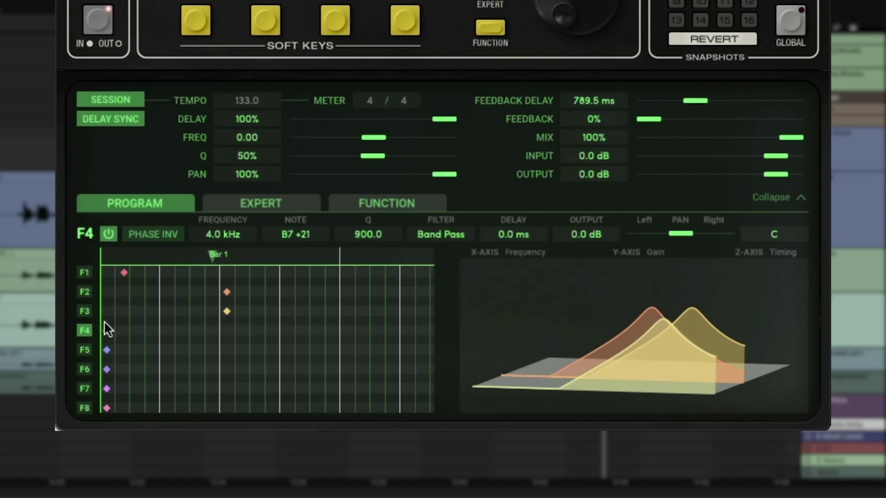
{"action": "left_click_drag", "start_coordinate": [107, 329], "coordinate": [162, 332]}
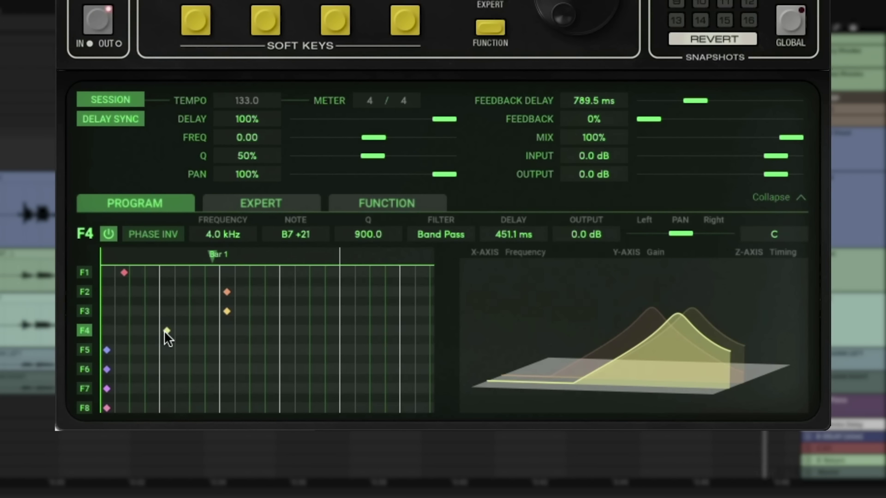
{"action": "left_click_drag", "start_coordinate": [218, 231], "coordinate": [220, 238]}
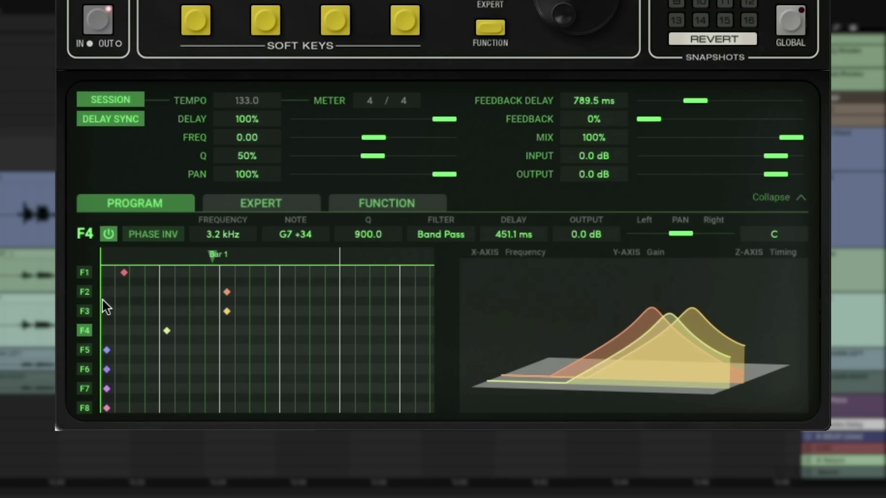
{"action": "left_click", "coordinate": [84, 312]}
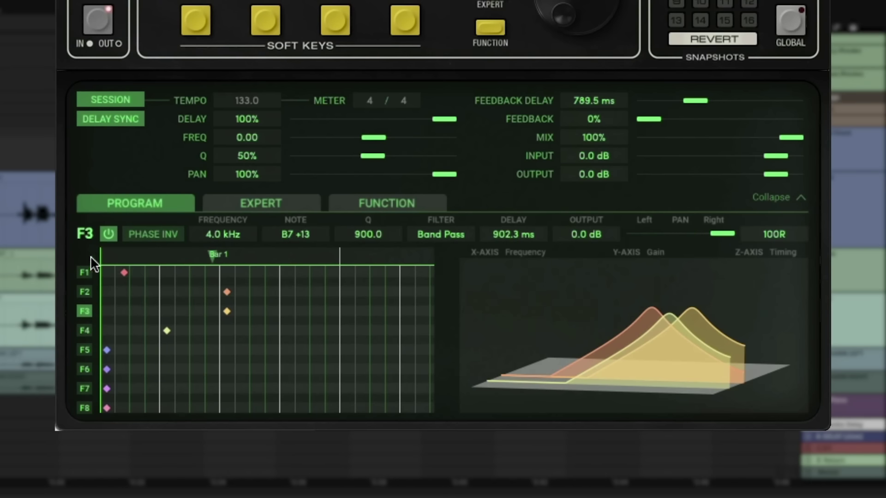
{"action": "left_click", "coordinate": [84, 291]}
{"action": "key", "text": "Down"}
{"action": "key", "text": "Down"}
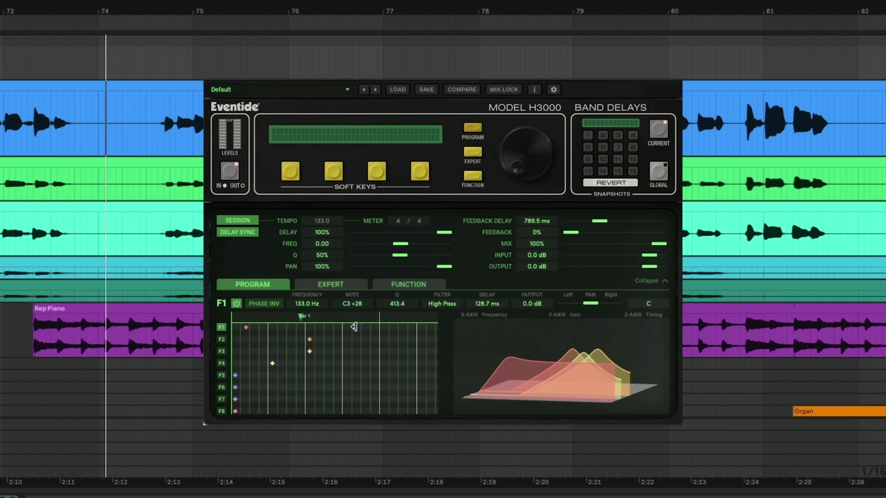
- Trim the output levels of bands F1, F2 and F3 by a few dB and raise the FEEDBACK slider
{"action": "left_click_drag", "start_coordinate": [532, 304], "coordinate": [533, 314]}
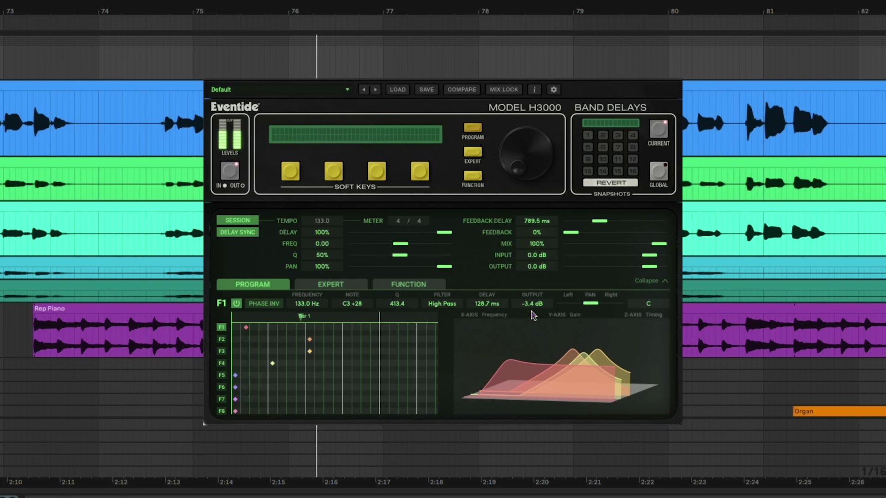
{"action": "left_click", "coordinate": [222, 339]}
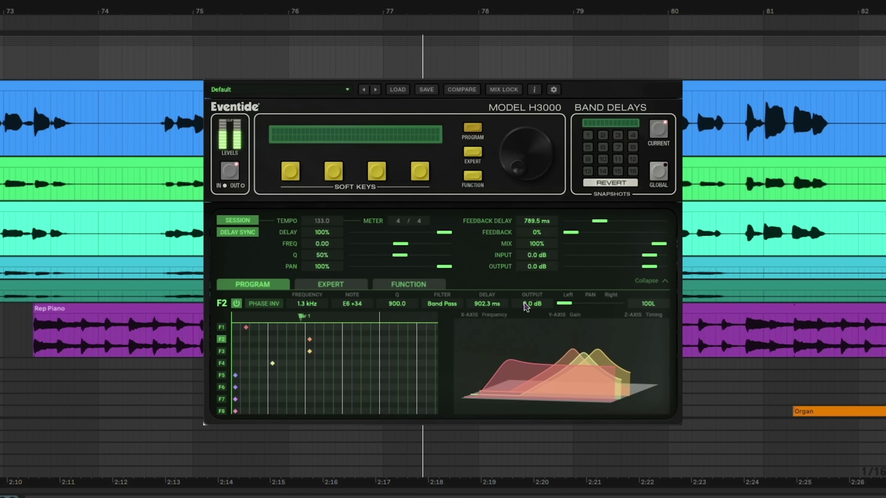
{"action": "double_click", "coordinate": [525, 305]}
{"action": "left_click", "coordinate": [237, 352]}
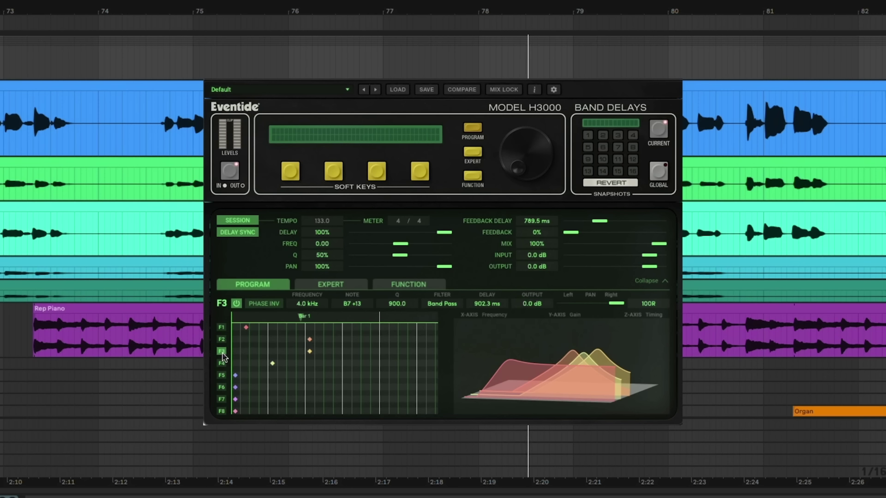
{"action": "left_click_drag", "start_coordinate": [533, 311], "coordinate": [534, 313]}
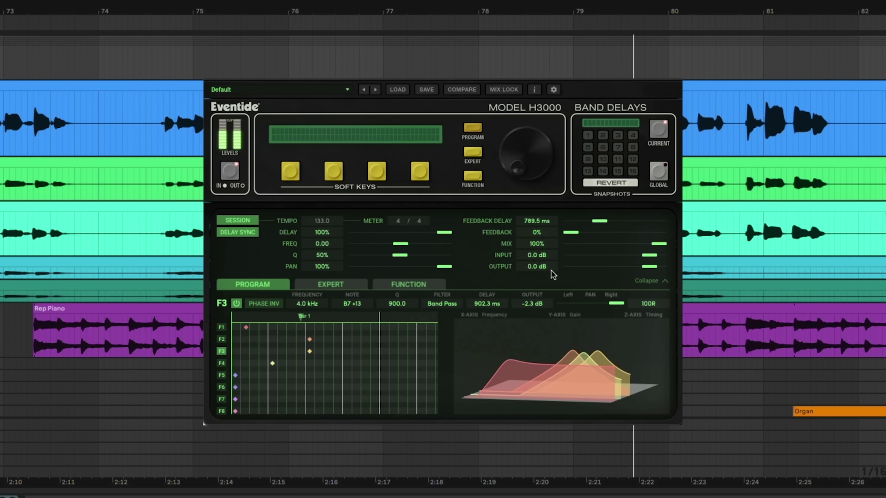
{"action": "left_click_drag", "start_coordinate": [570, 233], "coordinate": [604, 239]}
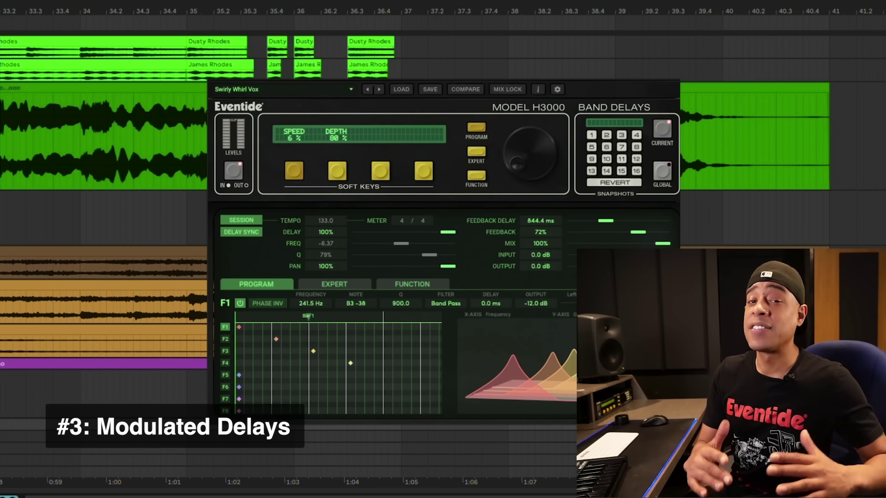
- Start playback to hear Swirly Whirl Vox sweeping the bands' FREQ and Q values
{"action": "key", "text": "space"}
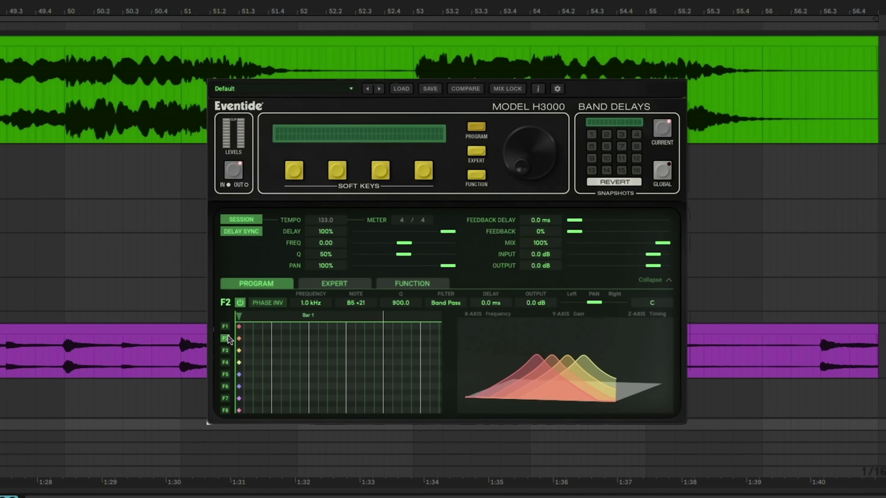
- Keep the band pass filter and stagger bands F2–F4 to later delays, with F4 at 1.353 s
{"action": "left_click", "coordinate": [226, 351]}
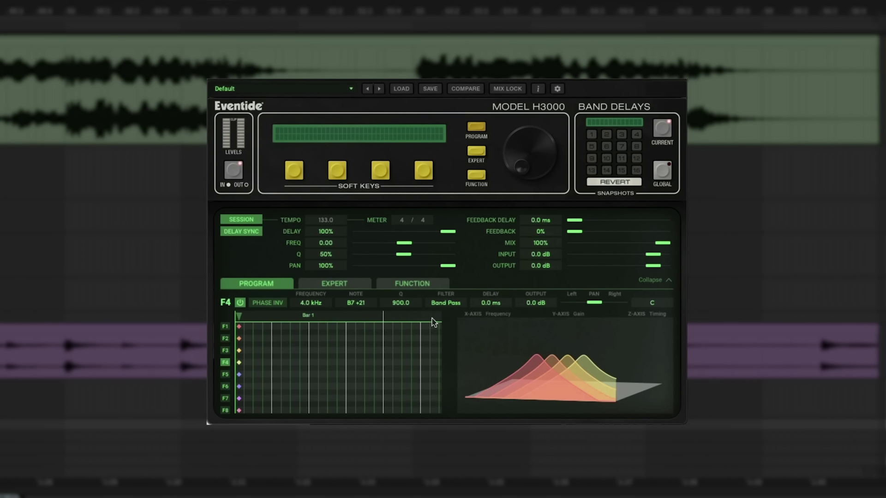
{"action": "left_click", "coordinate": [444, 303]}
{"action": "left_click", "coordinate": [445, 310]}
{"action": "left_click_drag", "start_coordinate": [239, 364], "coordinate": [314, 350]}
{"action": "left_click_drag", "start_coordinate": [239, 339], "coordinate": [276, 339]}
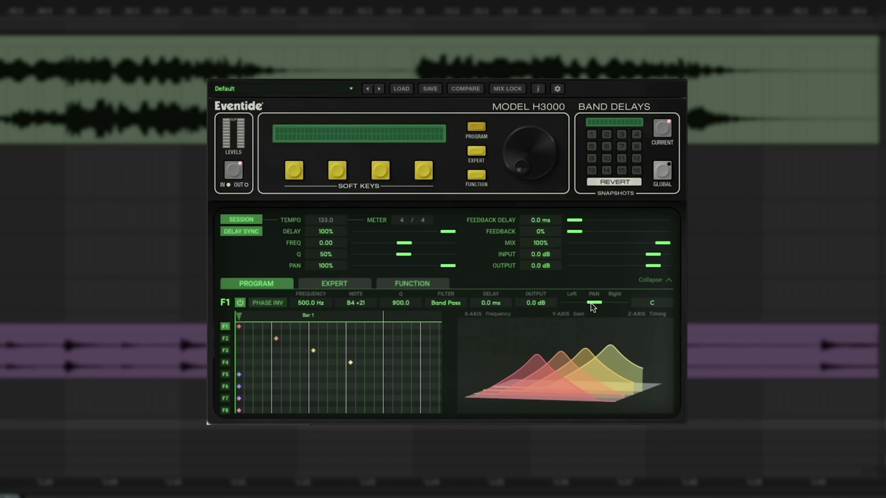
- During playback, pan bands F1–F4 alternately left and right, ending with F4 at 50R
{"action": "key", "text": "space"}
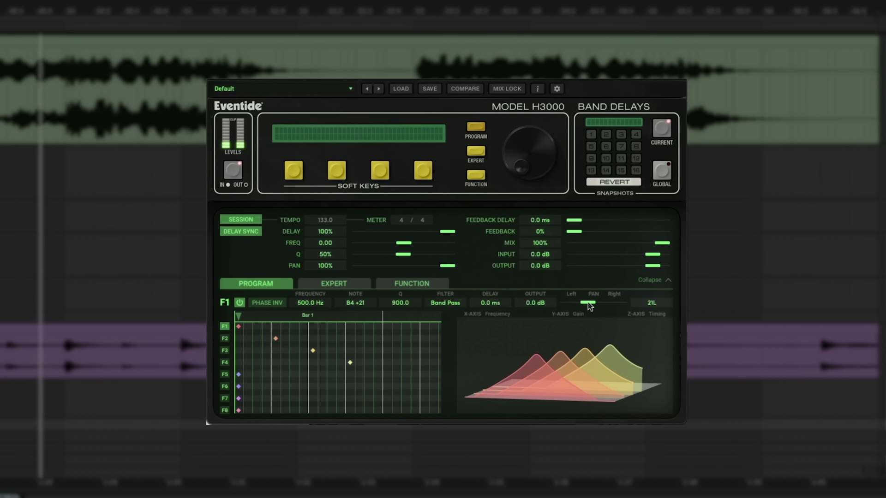
{"action": "mouse_move", "coordinate": [594, 303]}
{"action": "left_mouse_down"}
{"action": "mouse_move", "coordinate": [583, 303]}
{"action": "mouse_move", "coordinate": [600, 306]}
{"action": "left_mouse_up"}
{"action": "left_click", "coordinate": [225, 339]}
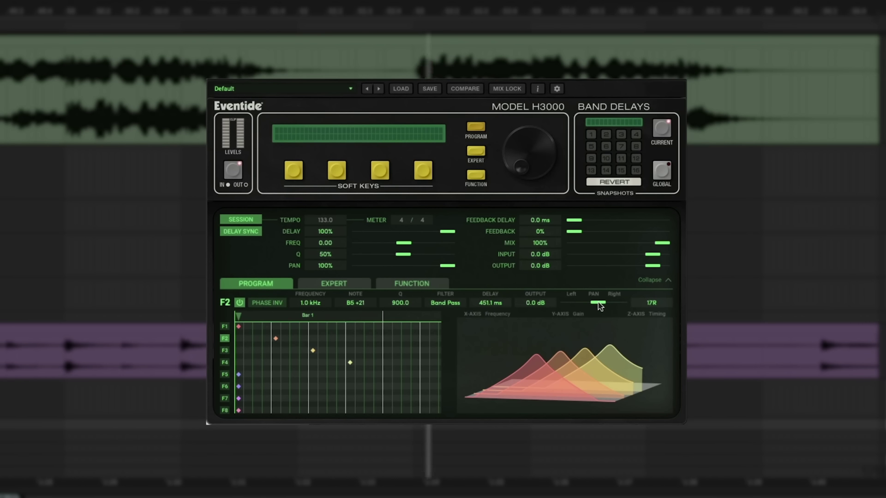
{"action": "left_click", "coordinate": [313, 351]}
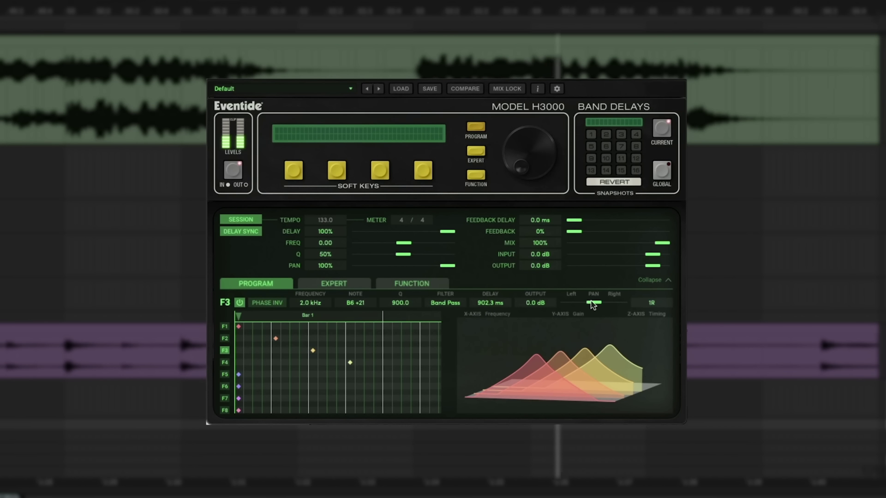
{"action": "left_click", "coordinate": [225, 363]}
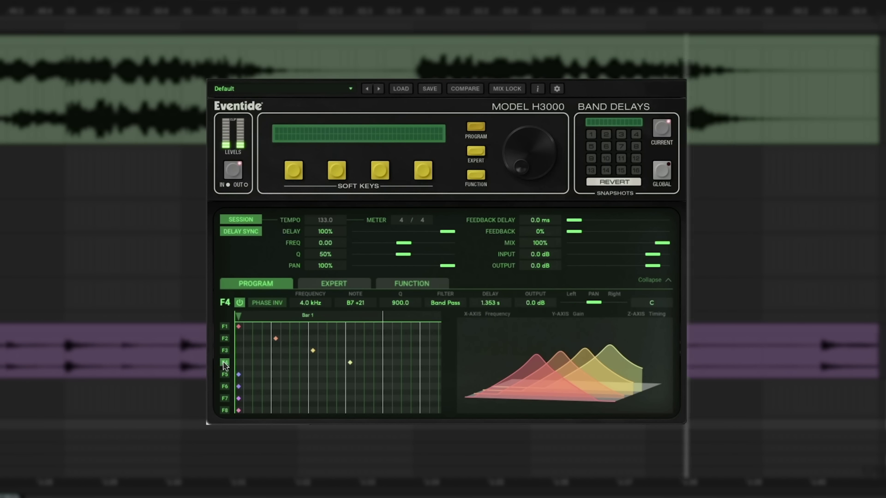
{"action": "left_click_drag", "start_coordinate": [595, 303], "coordinate": [606, 311]}
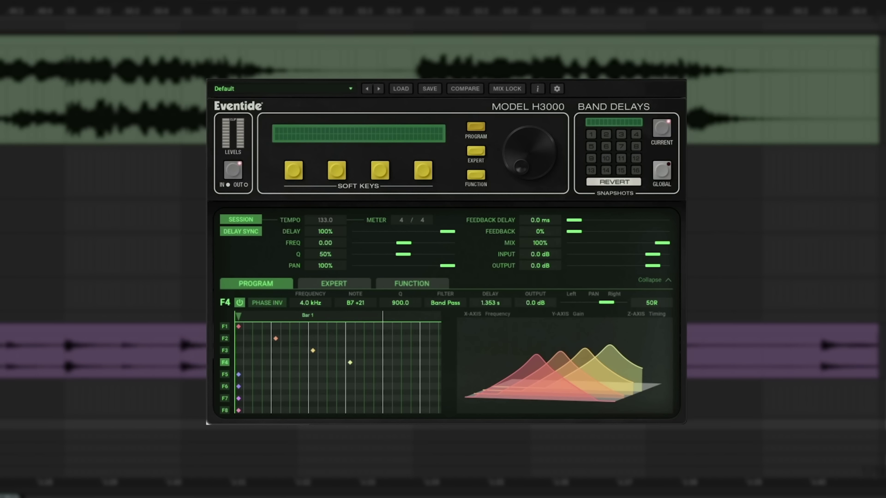
{"action": "left_click", "coordinate": [412, 284]}
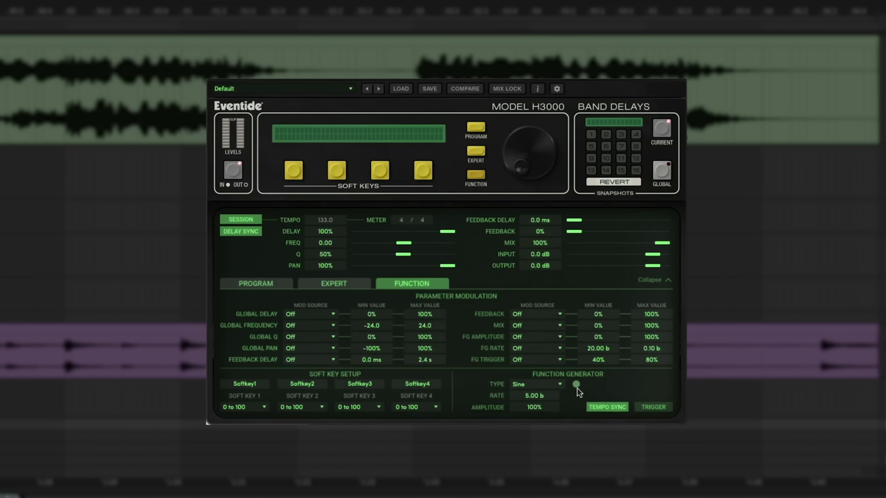
- Keep the function generator on a sine wave and lower band F4's frequency to 3.3 kHz
{"action": "left_click", "coordinate": [556, 384]}
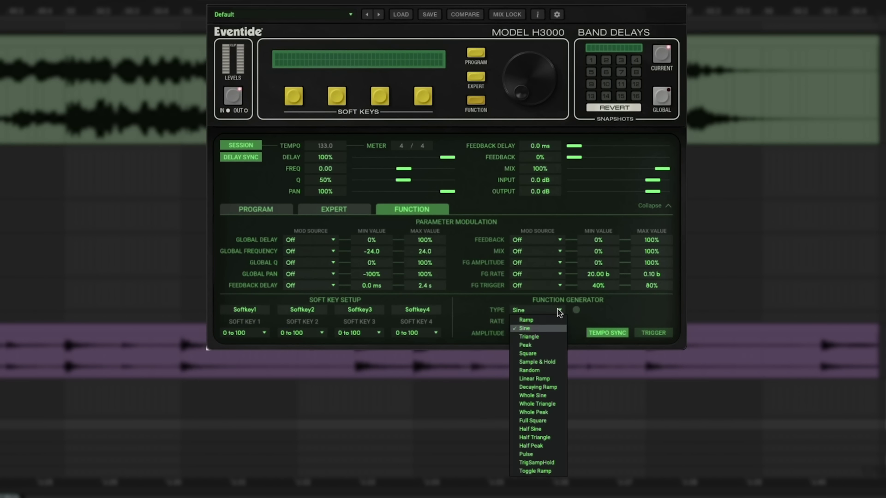
{"action": "left_click", "coordinate": [530, 330]}
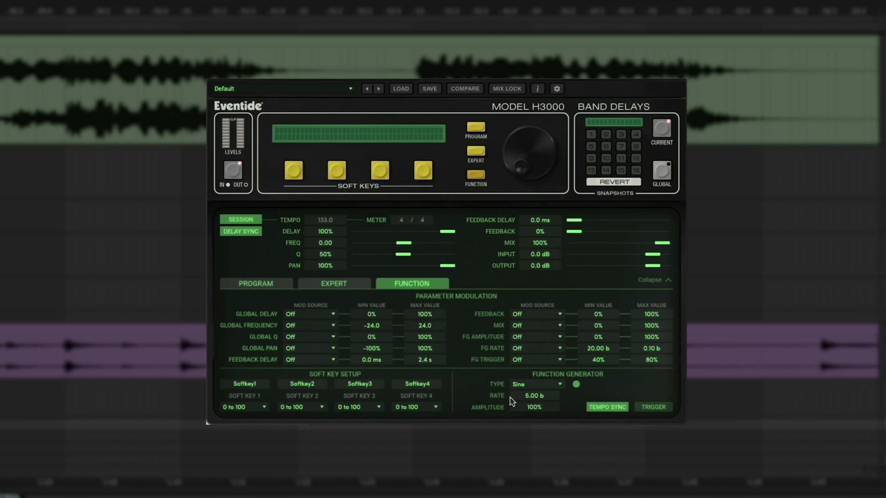
{"action": "left_click", "coordinate": [277, 286]}
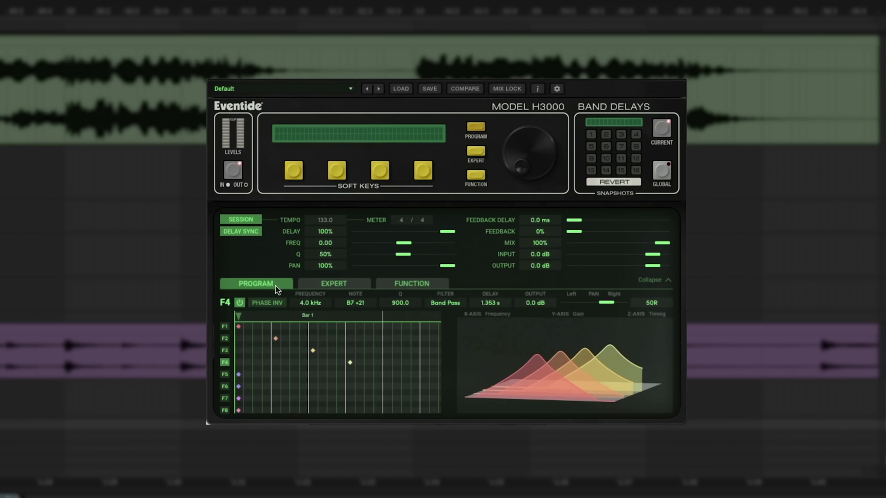
{"action": "mouse_move", "coordinate": [314, 303]}
{"action": "left_mouse_down"}
{"action": "mouse_move", "coordinate": [319, 339]}
{"action": "mouse_move", "coordinate": [321, 305]}
{"action": "left_mouse_up"}
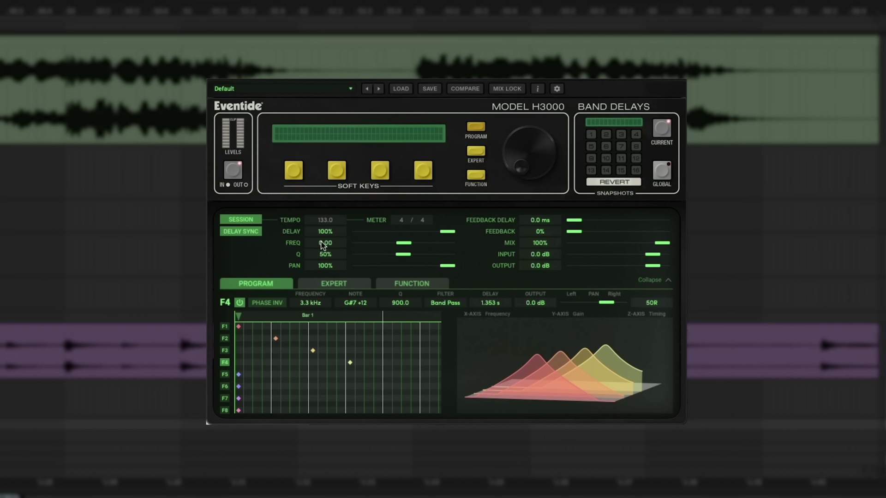
- Set Global Frequency's Mod Source to Function Gen and watch the resulting sweep
{"action": "left_click", "coordinate": [393, 287]}
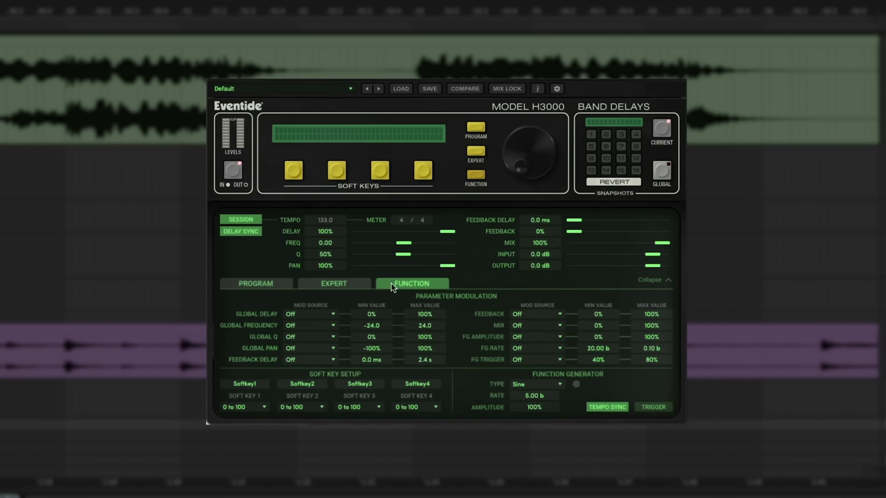
{"action": "left_click", "coordinate": [309, 325]}
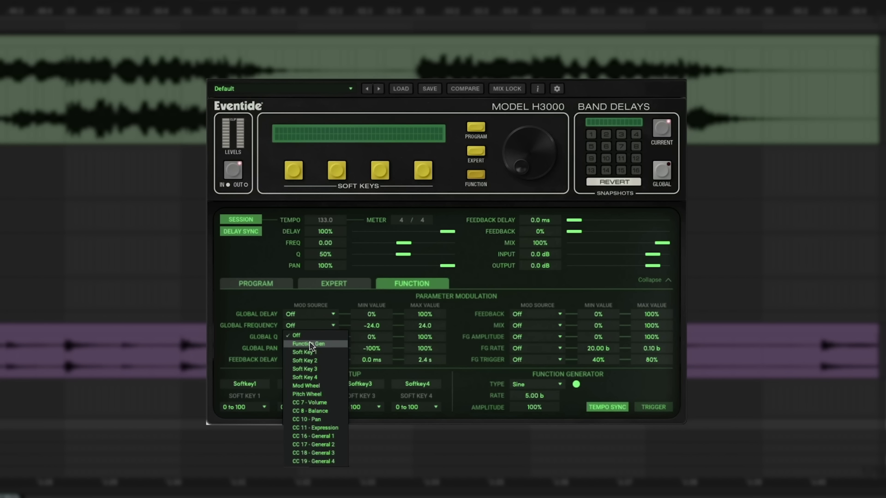
{"action": "left_click", "coordinate": [309, 342]}
{"action": "left_click", "coordinate": [255, 284]}
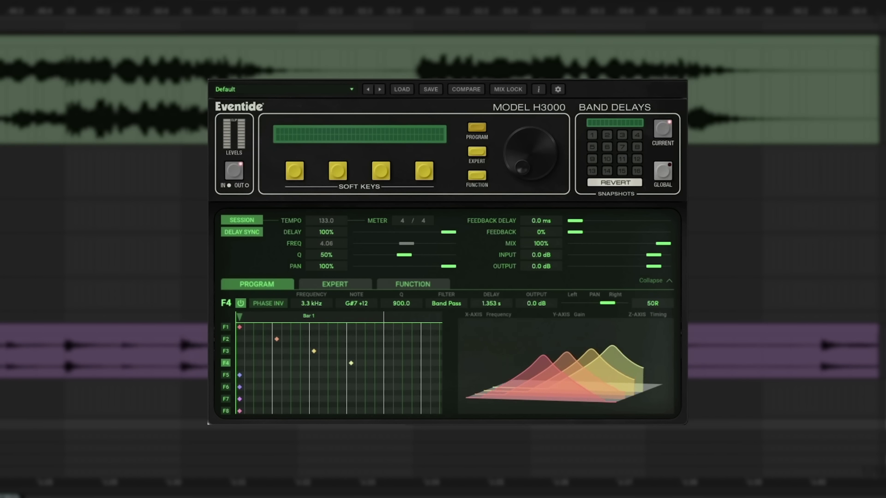
{"action": "left_click", "coordinate": [412, 284]}
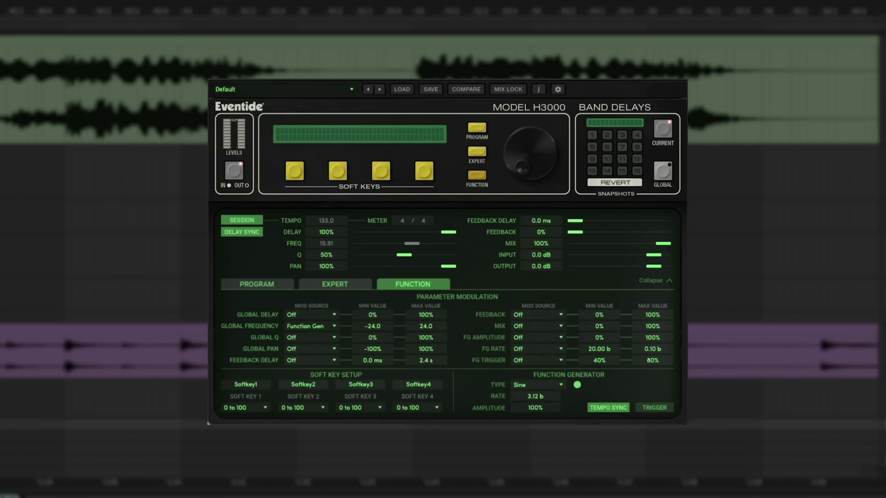
- Assign FG Rate to Soft Key 1 and FG Amplitude to Soft Key 2, named SPEED and DEPTH
{"action": "left_click", "coordinate": [536, 361]}
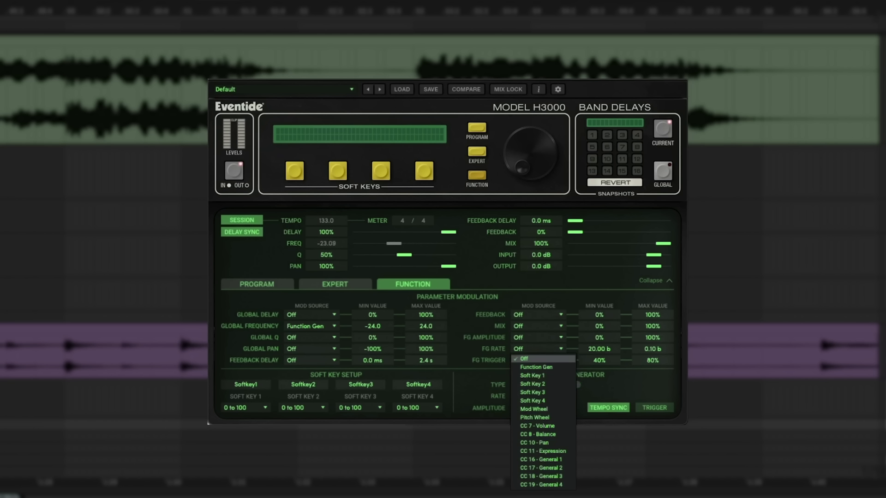
{"action": "key", "text": "Down"}
{"action": "key", "text": "Down"}
{"action": "key", "text": "Return"}
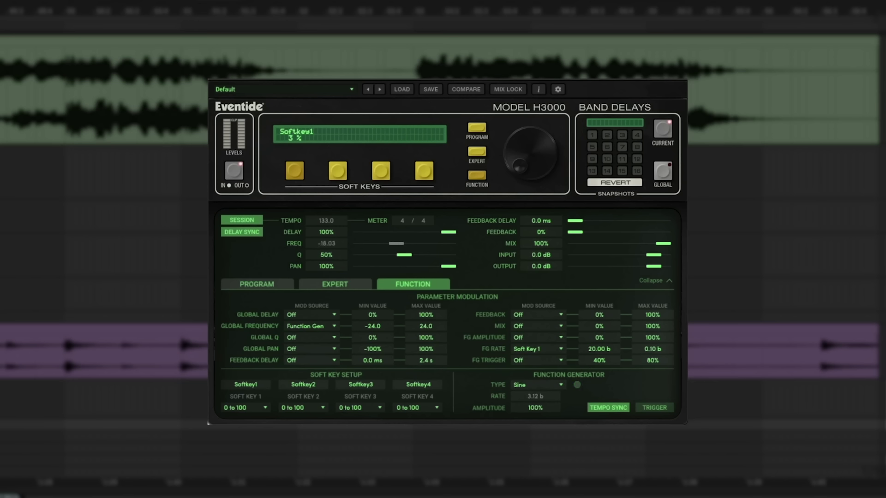
{"action": "left_click", "coordinate": [538, 337]}
{"action": "key", "text": "Down"}
{"action": "key", "text": "Down"}
{"action": "key", "text": "Down"}
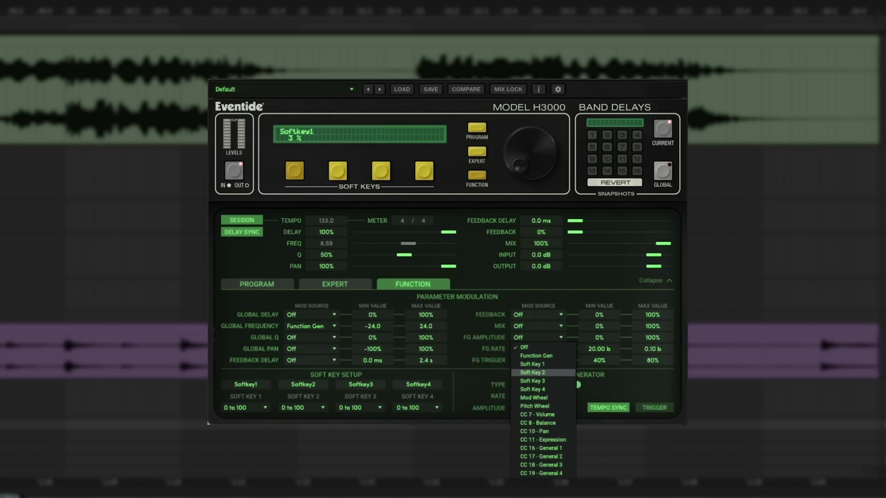
{"action": "key", "text": "Return"}
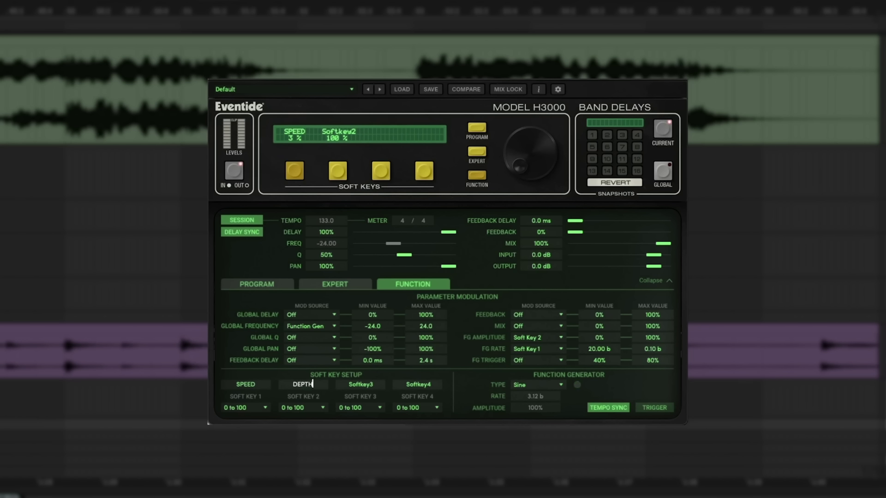
{"action": "key", "text": "Return"}
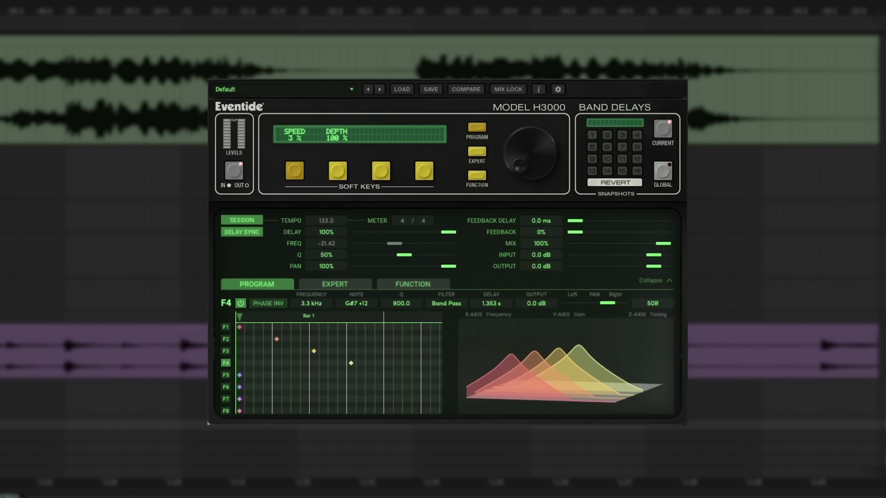
- Adjust SPEED to 2% and DEPTH to 84%, then check the function generator rate of 3.76 b
{"action": "mouse_move", "coordinate": [530, 154]}
{"action": "left_mouse_down"}
{"action": "mouse_move", "coordinate": [529, 135]}
{"action": "mouse_move", "coordinate": [530, 166]}
{"action": "left_mouse_up"}
{"action": "left_click", "coordinate": [338, 171]}
{"action": "left_click", "coordinate": [295, 170]}
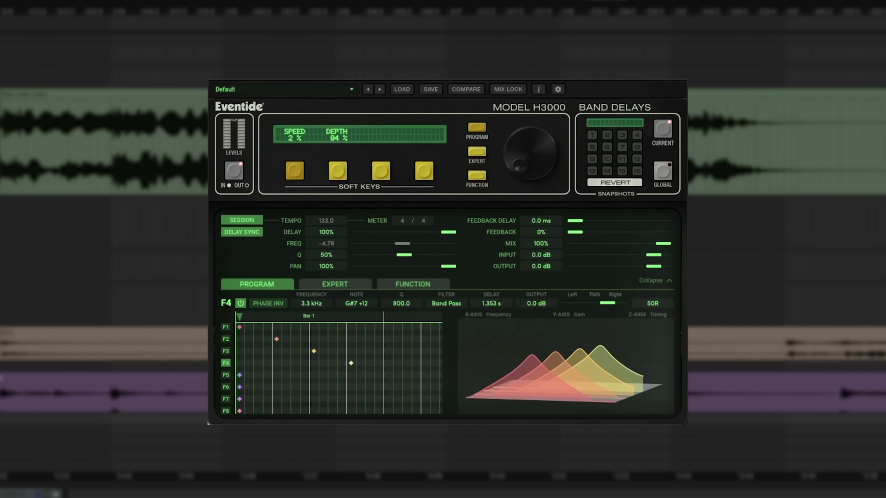
{"action": "left_click", "coordinate": [412, 284]}
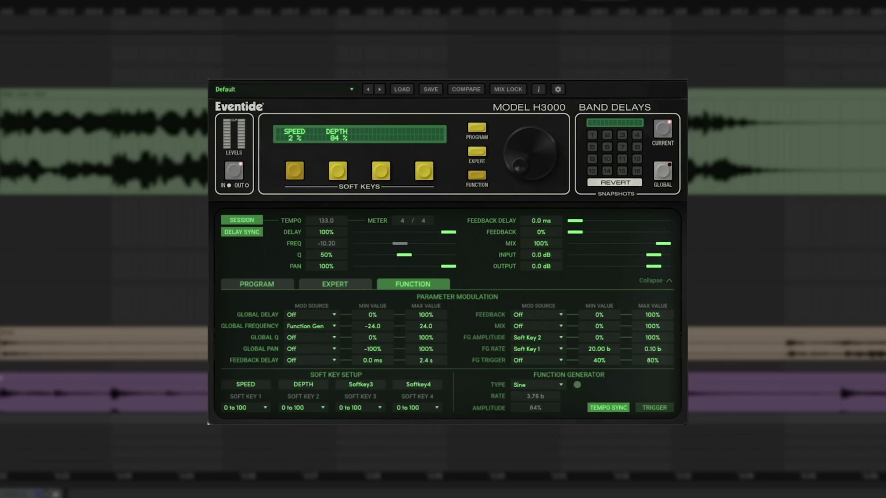
- Set the Mod Source for Global Q and Global Delay to Function Gen while the track plays
{"action": "left_click", "coordinate": [311, 338]}
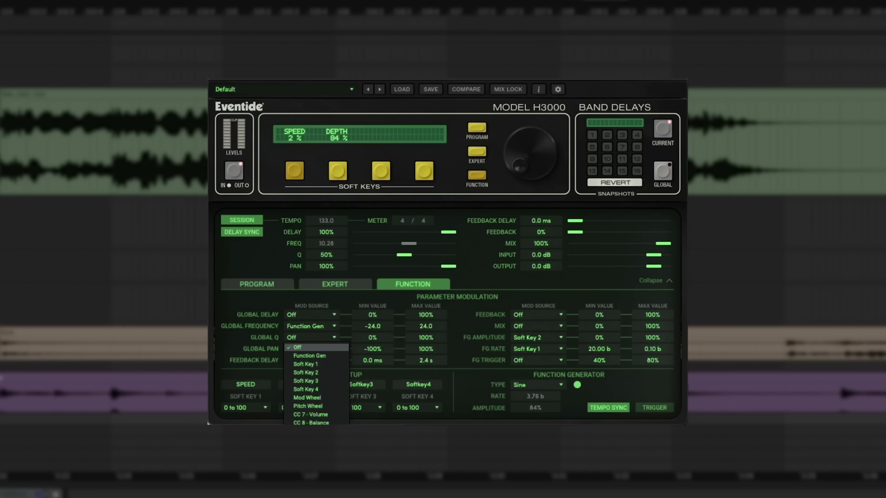
{"action": "left_click", "coordinate": [310, 356]}
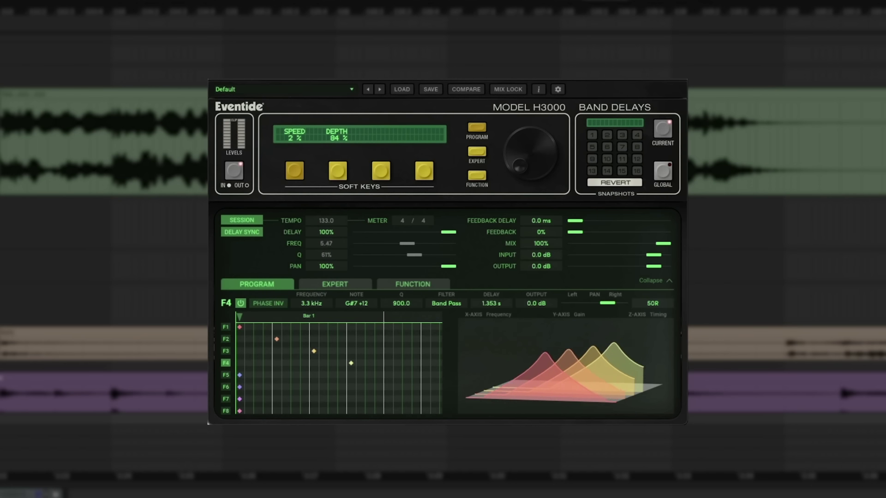
{"action": "key", "text": "space"}
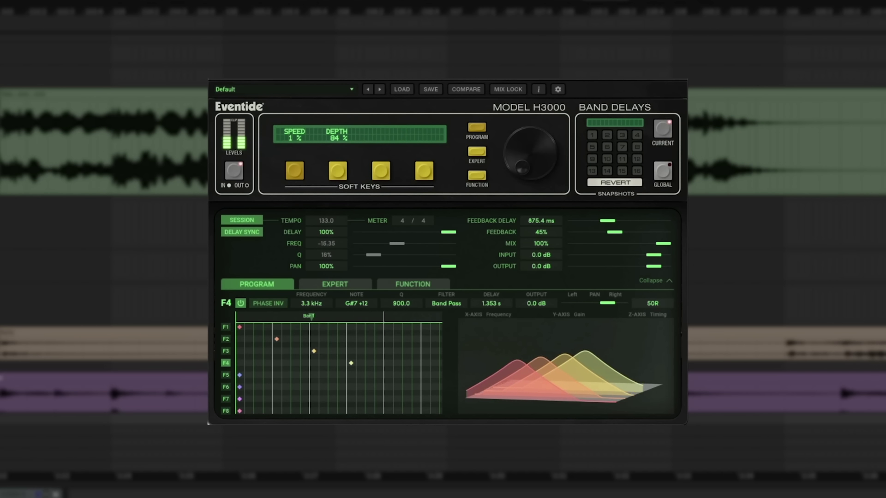
{"action": "left_click", "coordinate": [413, 284]}
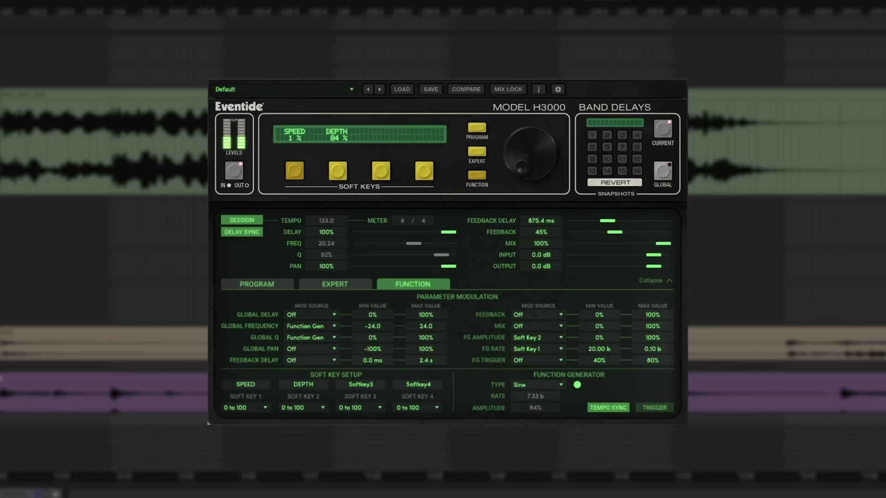
{"action": "left_click", "coordinate": [310, 314]}
{"action": "left_click", "coordinate": [305, 331]}
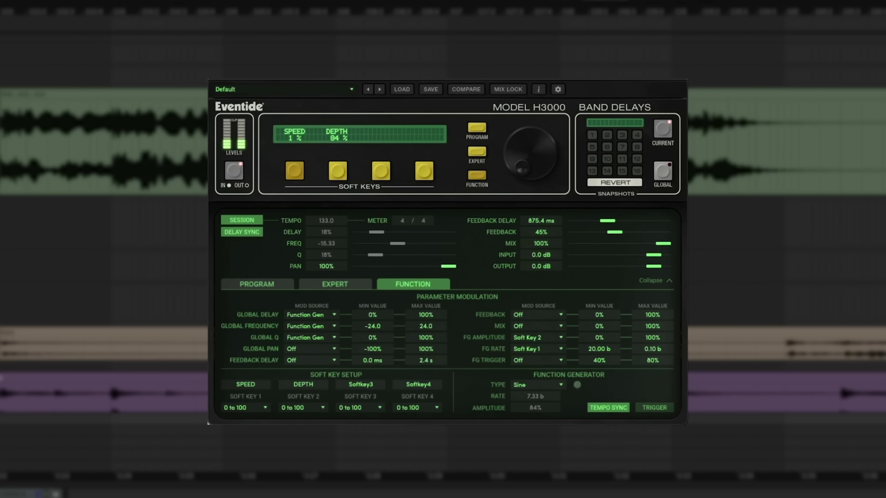
{"action": "left_click", "coordinate": [257, 285]}
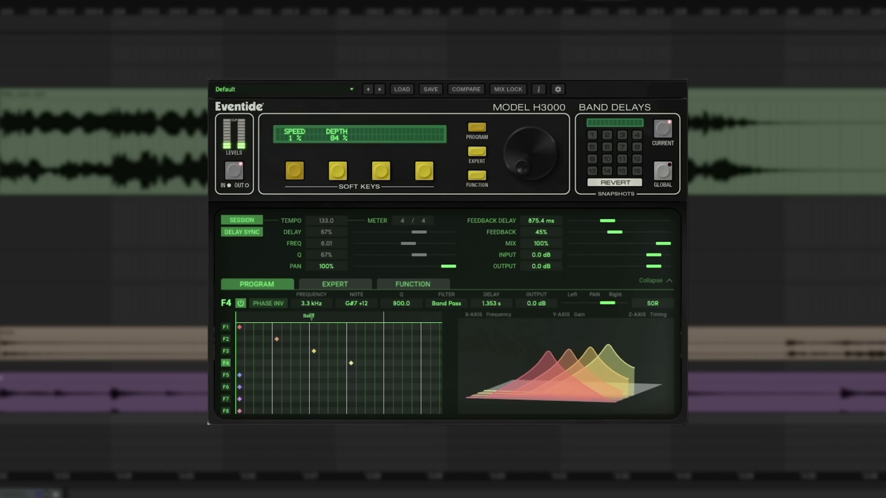
- Change the function generator's waveform type to Random
{"action": "left_click", "coordinate": [413, 284]}
{"action": "left_click", "coordinate": [538, 385]}
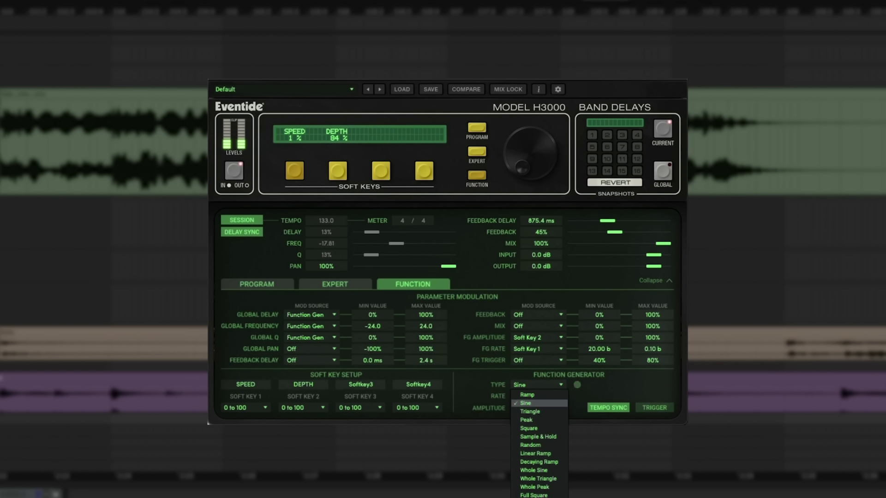
{"action": "left_click", "coordinate": [530, 446]}
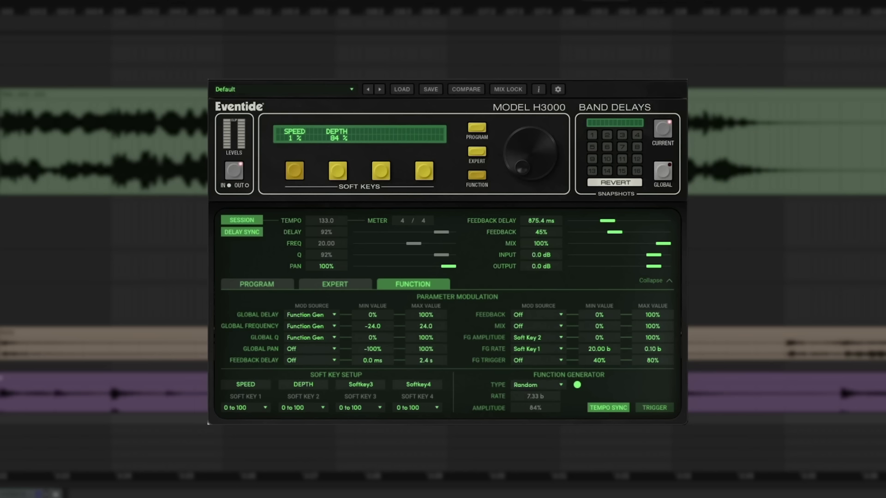
{"action": "left_click", "coordinate": [257, 284]}
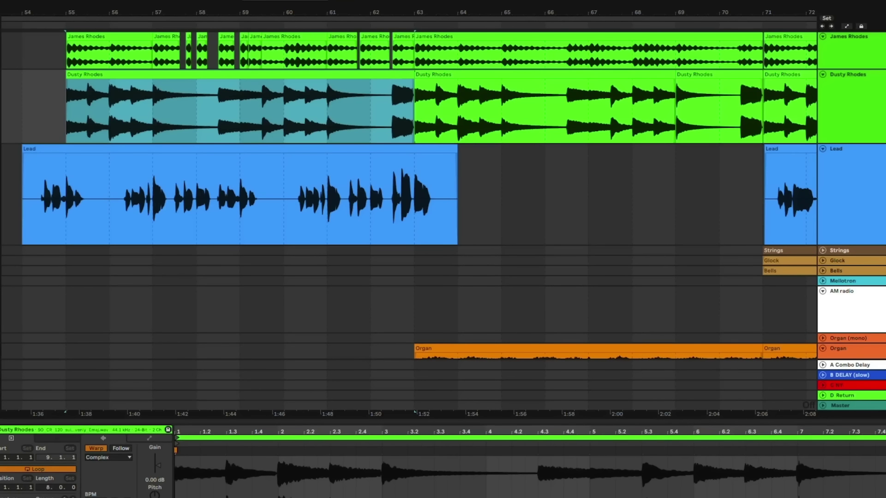
- Play the Dusty Rhodes section through the MIDI Playback preset
{"action": "key", "text": "space"}
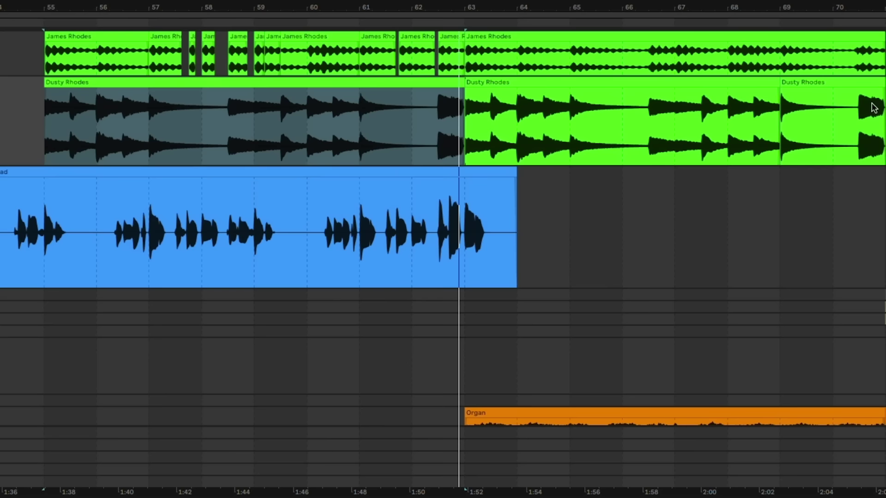
- Convert the Dusty Rhodes clip's harmony into a clip on a new MIDI track
{"action": "right_click", "coordinate": [244, 78]}
{"action": "left_click", "coordinate": [312, 333]}
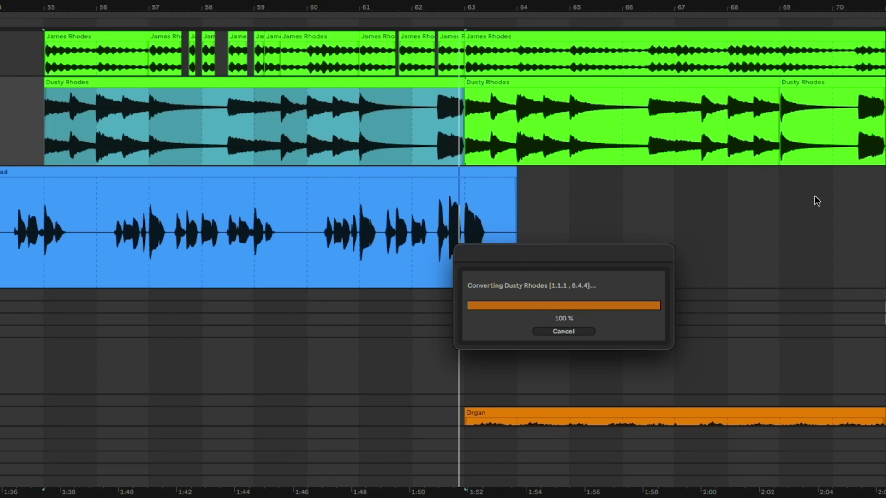
{"action": "left_click", "coordinate": [95, 174]}
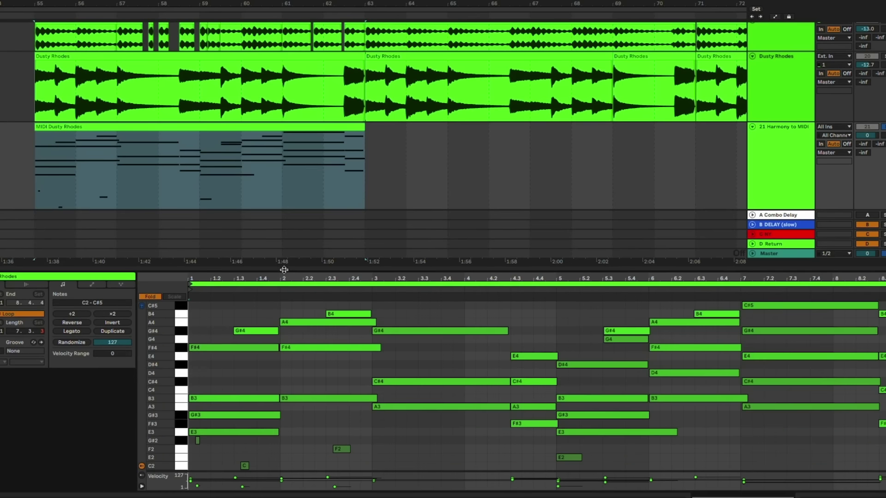
- Delete the low notes G#2, F2, C2 and E2 from the new MIDI clip
{"action": "left_click", "coordinate": [417, 462]}
{"action": "left_click_drag", "start_coordinate": [309, 473], "coordinate": [194, 437]}
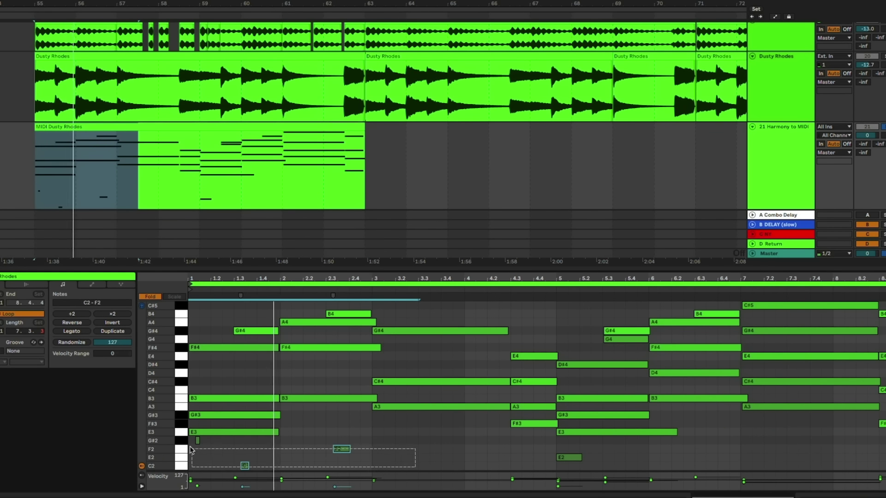
{"action": "key", "text": "Delete"}
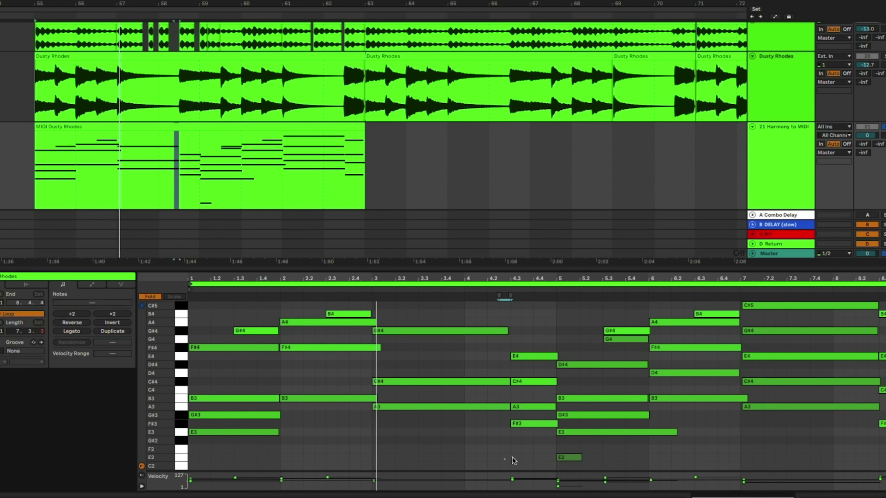
{"action": "left_click_drag", "start_coordinate": [505, 455], "coordinate": [594, 466]}
{"action": "key", "text": "Delete"}
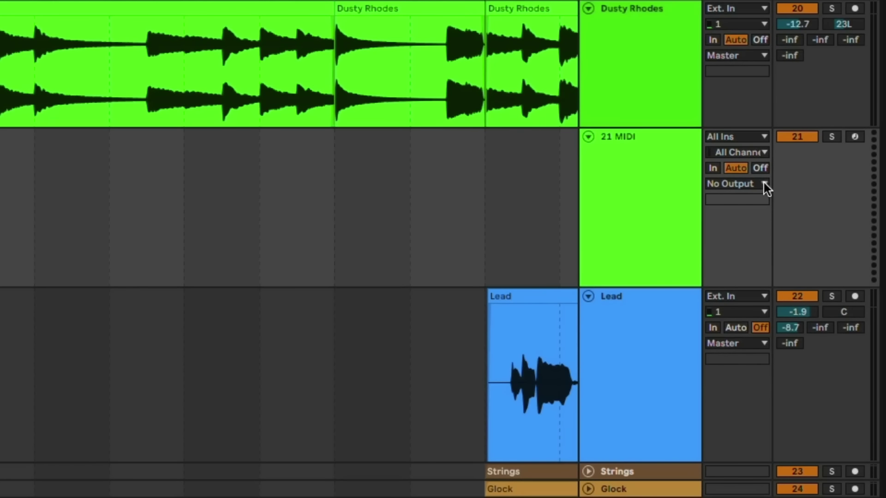
- Route MIDI track 21 to the Lead track's H3000 and show its EXPERT per-band table
{"action": "left_click", "coordinate": [765, 185]}
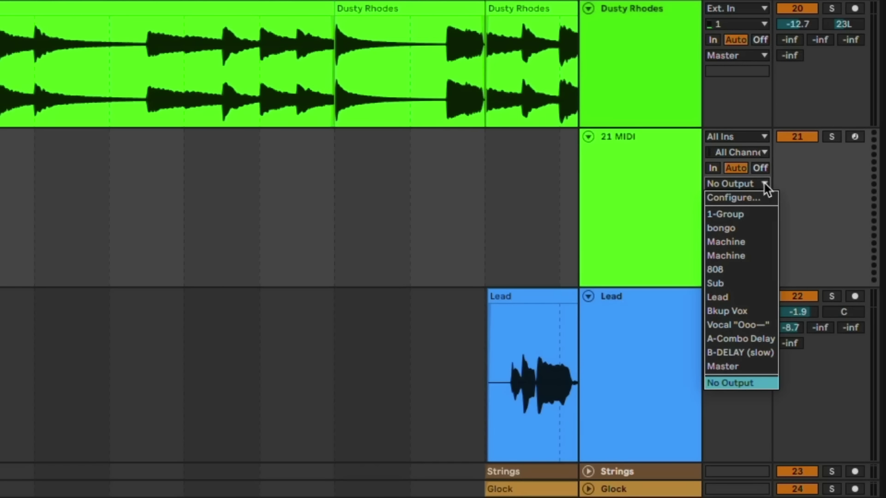
{"action": "left_click", "coordinate": [730, 298]}
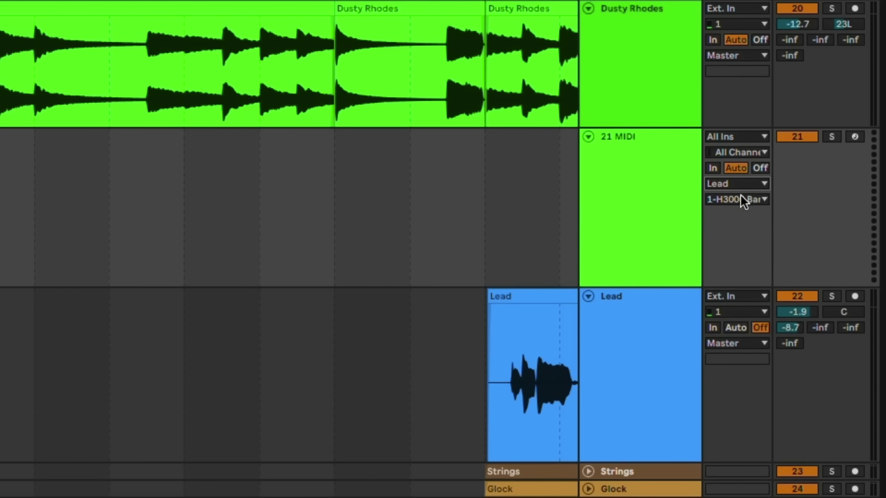
{"action": "left_click", "coordinate": [611, 374]}
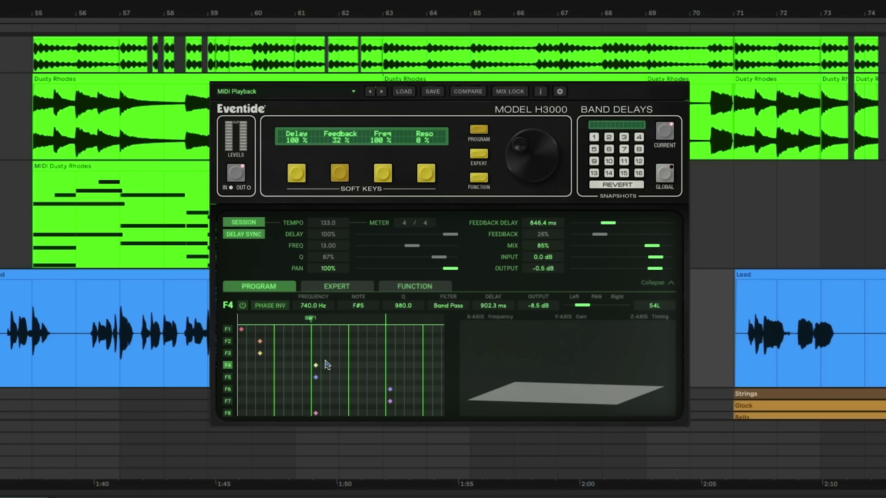
{"action": "left_click", "coordinate": [336, 287]}
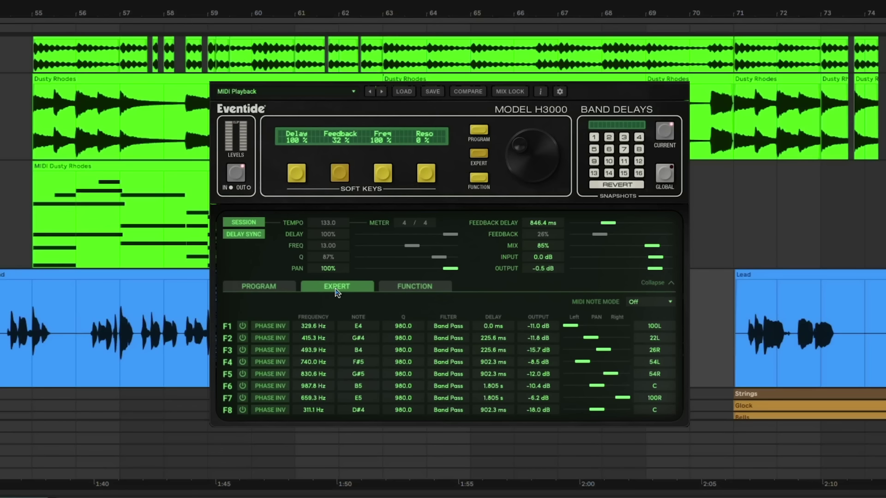
- Set MIDI NOTE MODE to Gated on the EXPERT page and return to the PROGRAM band grid
{"action": "left_click", "coordinate": [646, 303]}
{"action": "left_click", "coordinate": [645, 346]}
{"action": "left_click", "coordinate": [270, 290]}
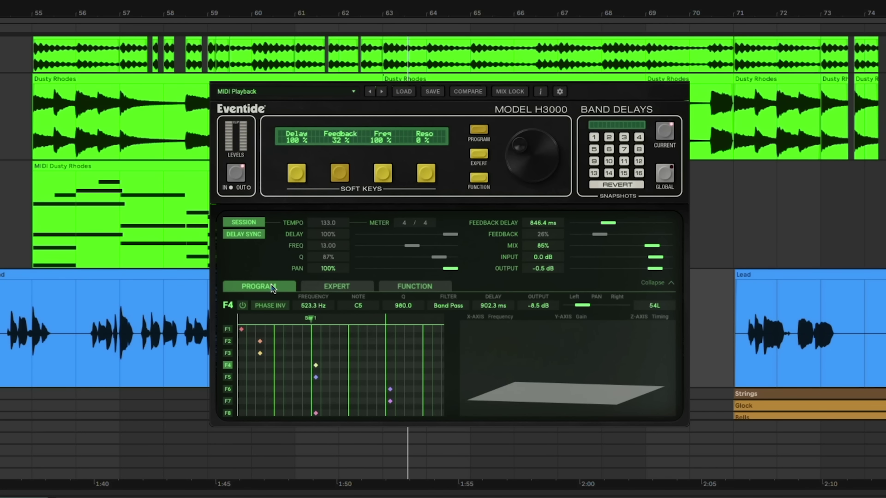
- Zoom to bars 71–80 and resize the MIDI Dusty Rhodes clip to span about bars 71.75–79.5
{"action": "left_click", "coordinate": [745, 194]}
{"action": "key", "text": "z"}
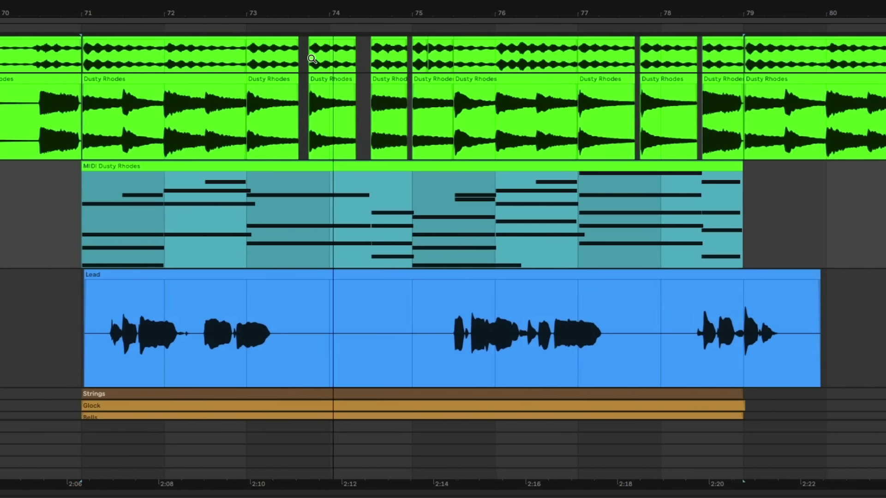
{"action": "right_click", "coordinate": [429, 203]}
{"action": "key", "text": "Escape"}
{"action": "left_click_drag", "start_coordinate": [771, 183], "coordinate": [814, 180]}
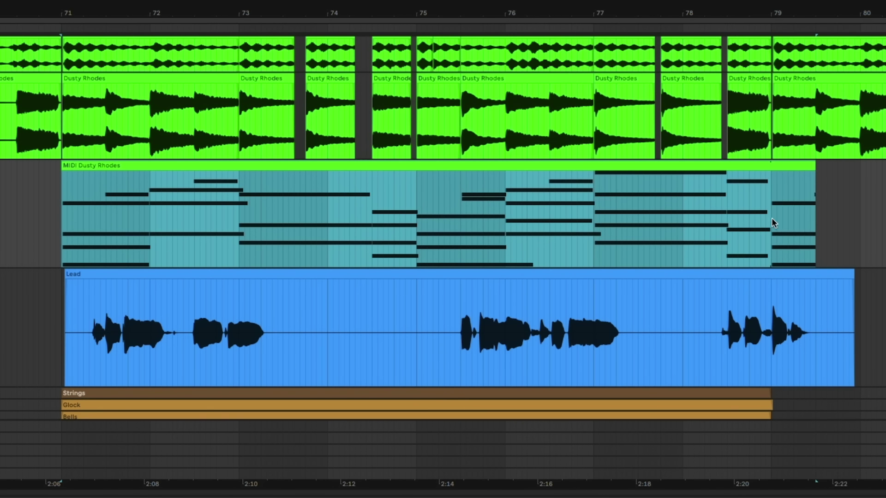
{"action": "left_click_drag", "start_coordinate": [60, 161], "coordinate": [127, 161]}
- Split and trim the clip into short chord bursts from bar 73 onward, then play from near bar 71
{"action": "left_click", "coordinate": [240, 227]}
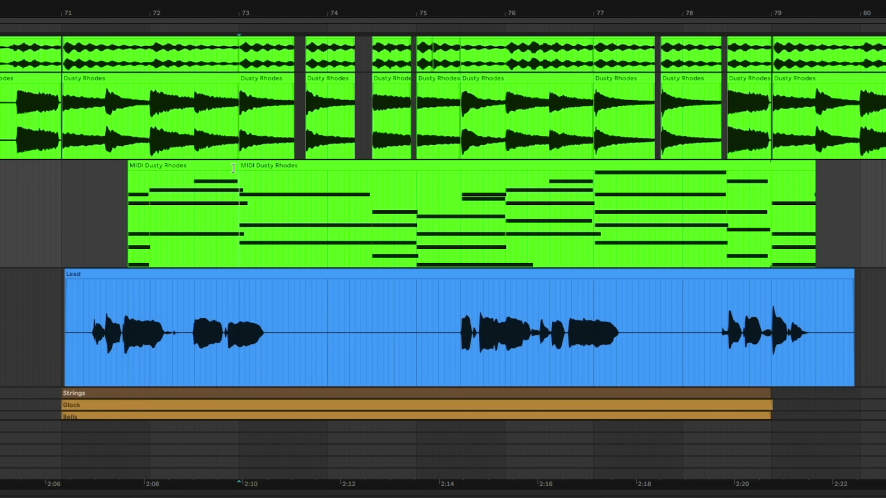
{"action": "left_click_drag", "start_coordinate": [233, 168], "coordinate": [162, 167]}
{"action": "left_click", "coordinate": [337, 217]}
{"action": "key", "text": "ctrl+e"}
{"action": "left_click_drag", "start_coordinate": [337, 175], "coordinate": [505, 180]}
{"action": "key", "text": "ctrl+e"}
{"action": "left_click_drag", "start_coordinate": [594, 185], "coordinate": [539, 185]}
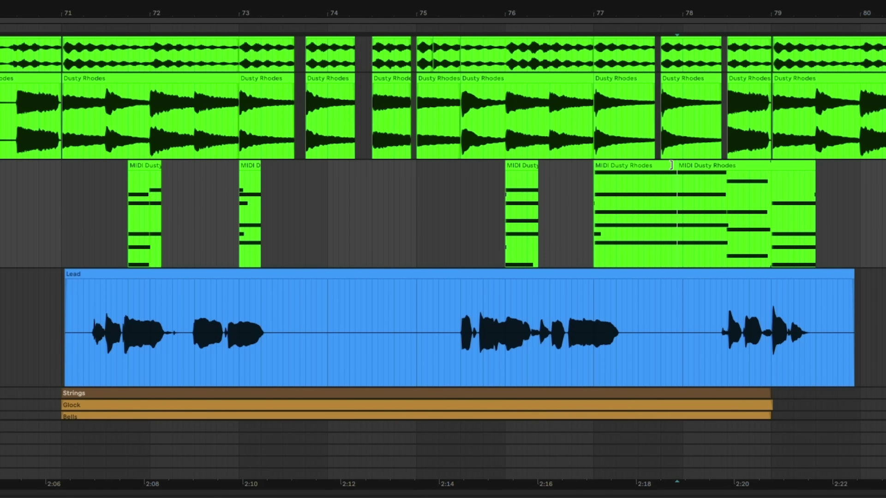
{"action": "left_click_drag", "start_coordinate": [672, 165], "coordinate": [772, 183]}
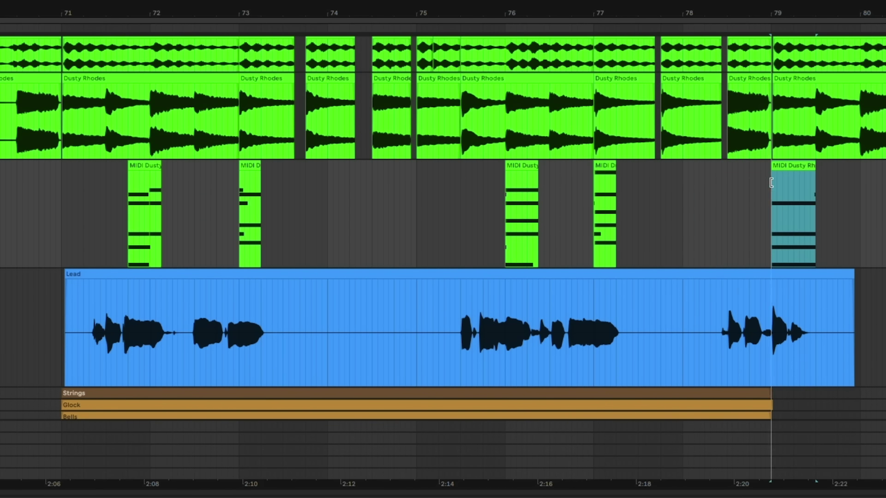
{"action": "left_click", "coordinate": [68, 205]}
{"action": "key", "text": "space"}
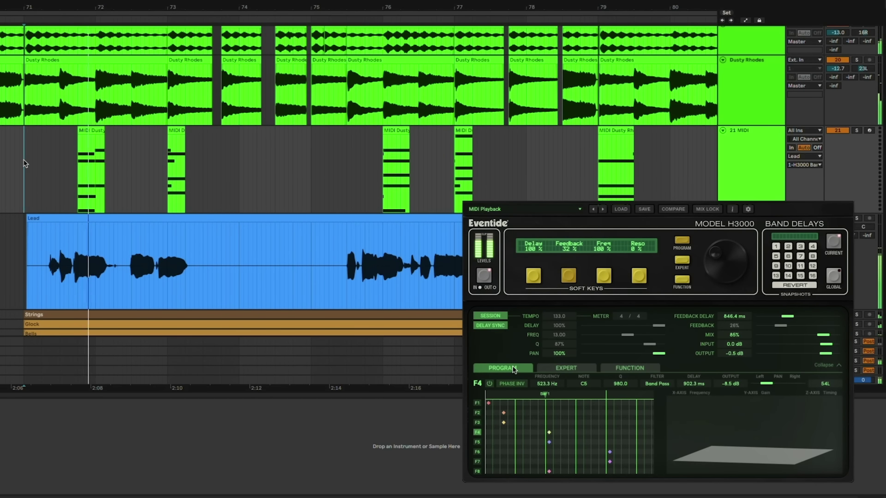